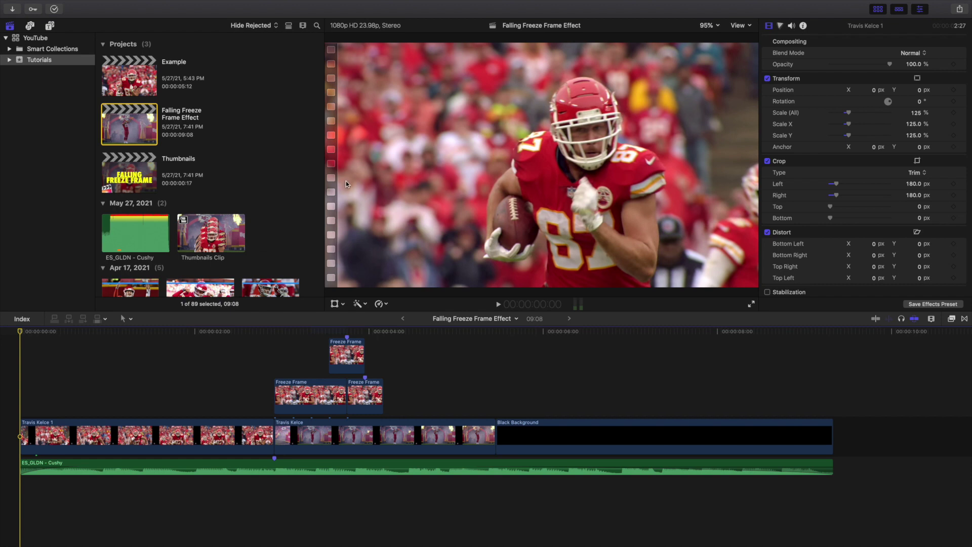
Step: Add another Freeze Frame copy to the stack and replay the falling effect several times
key(super+z)
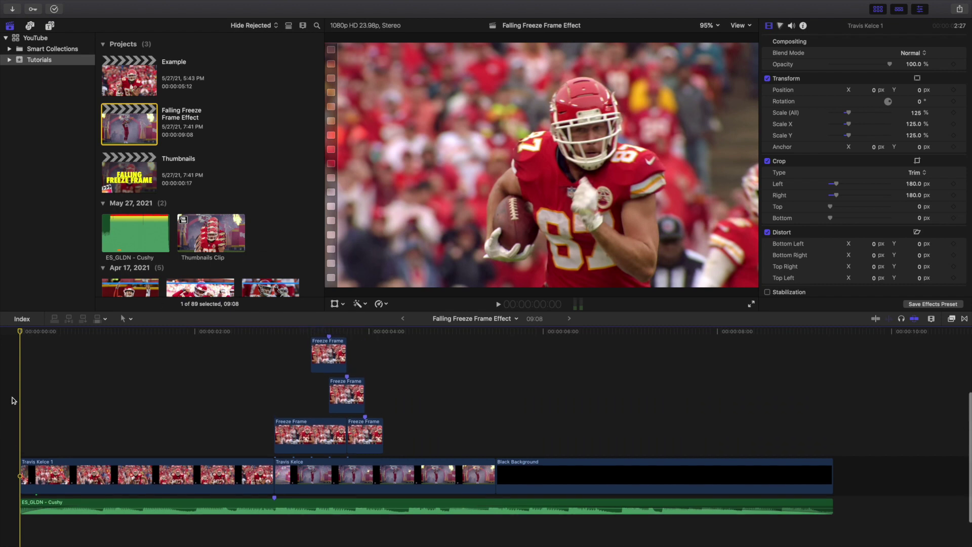
key(space)
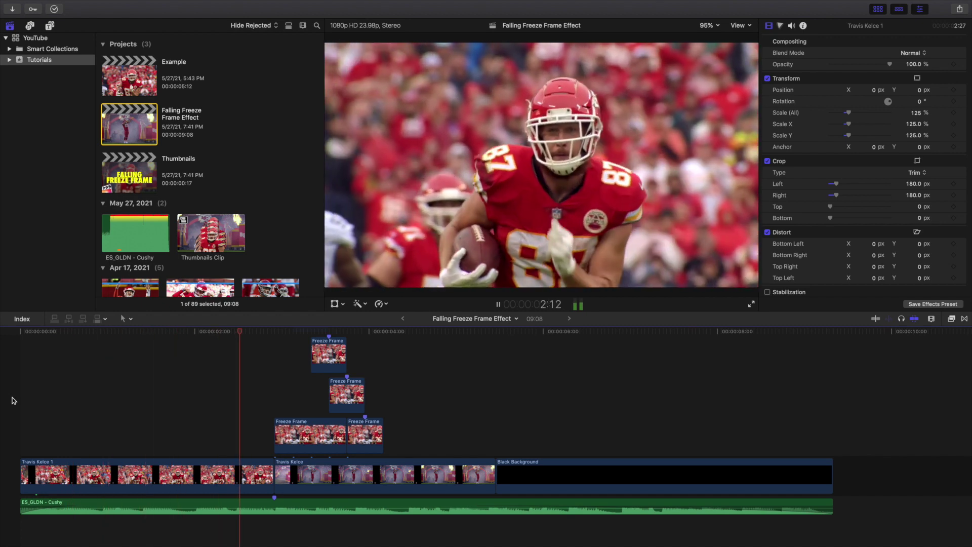
click(152, 403)
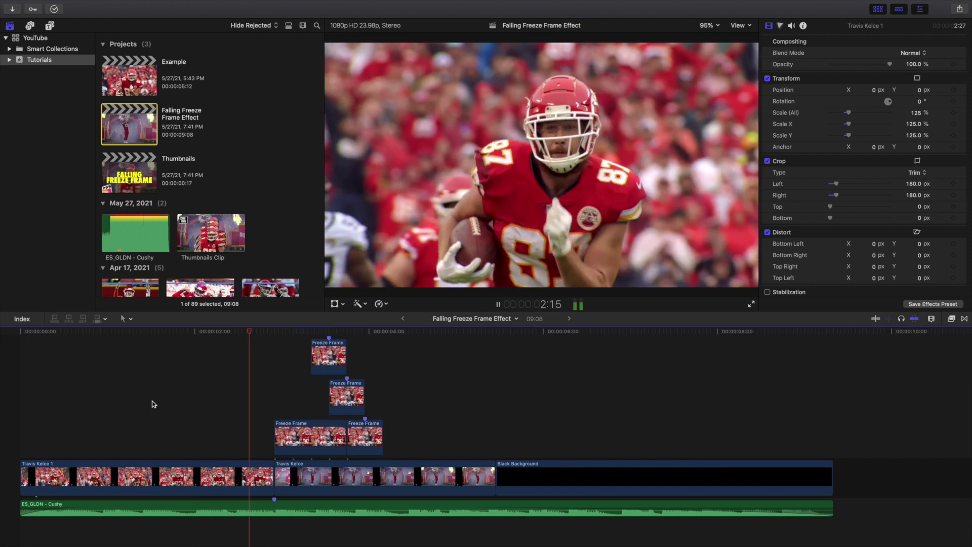
click(26, 415)
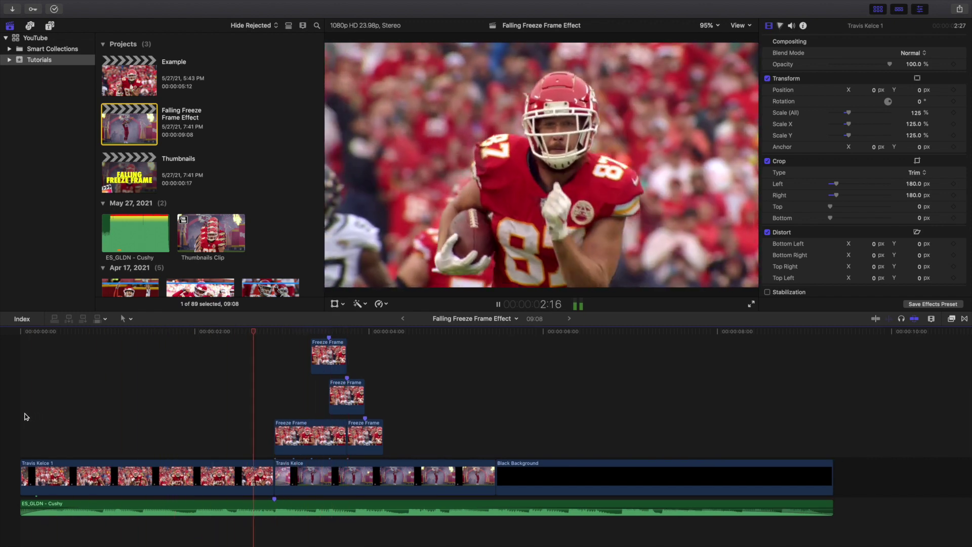
click(156, 408)
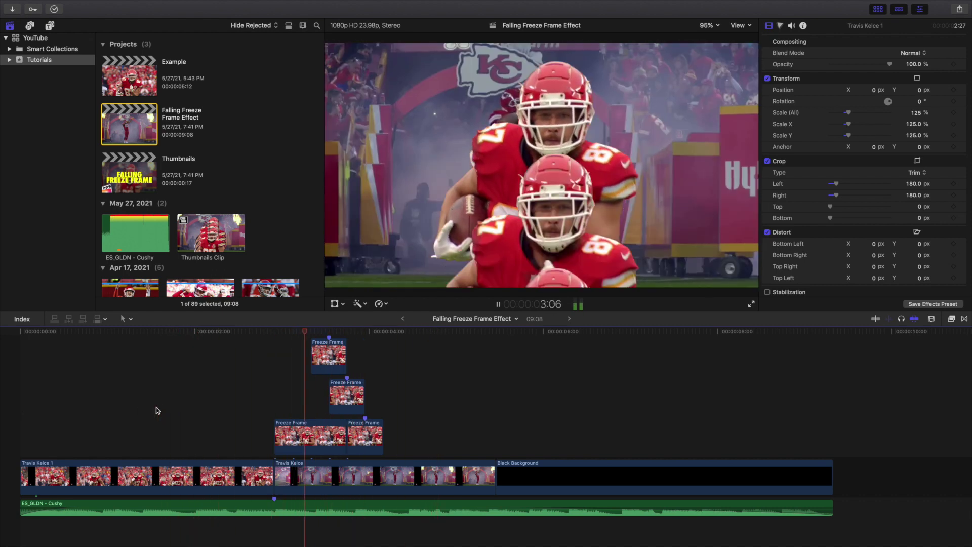
click(156, 410)
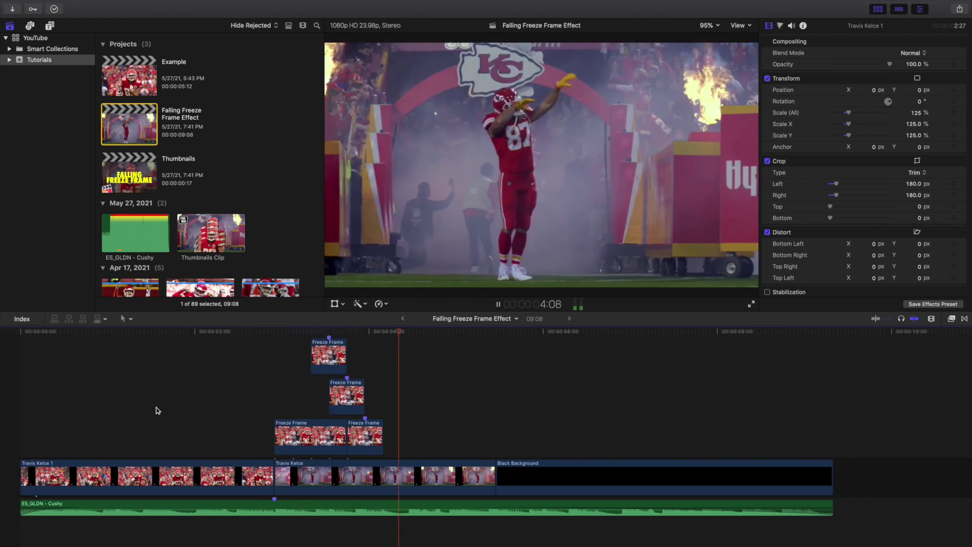
key(space)
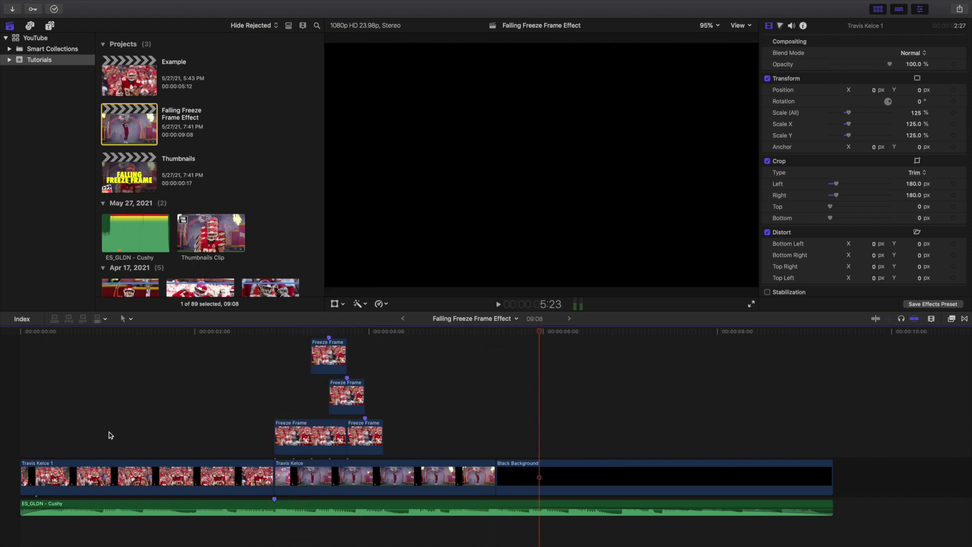
Step: Step through the effect frame by frame from 2:22, then open the Example project
click(278, 383)
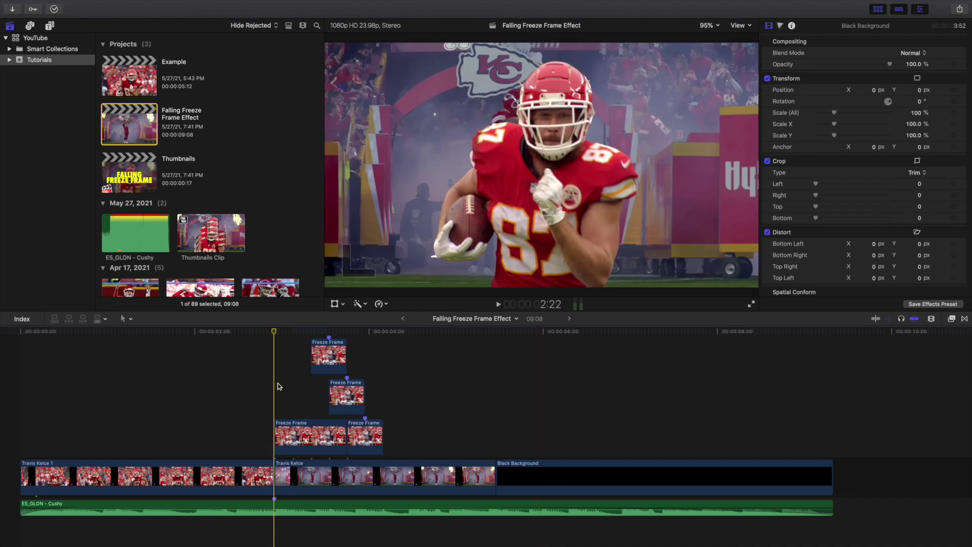
key(Right)
key(Right)
key(Right)
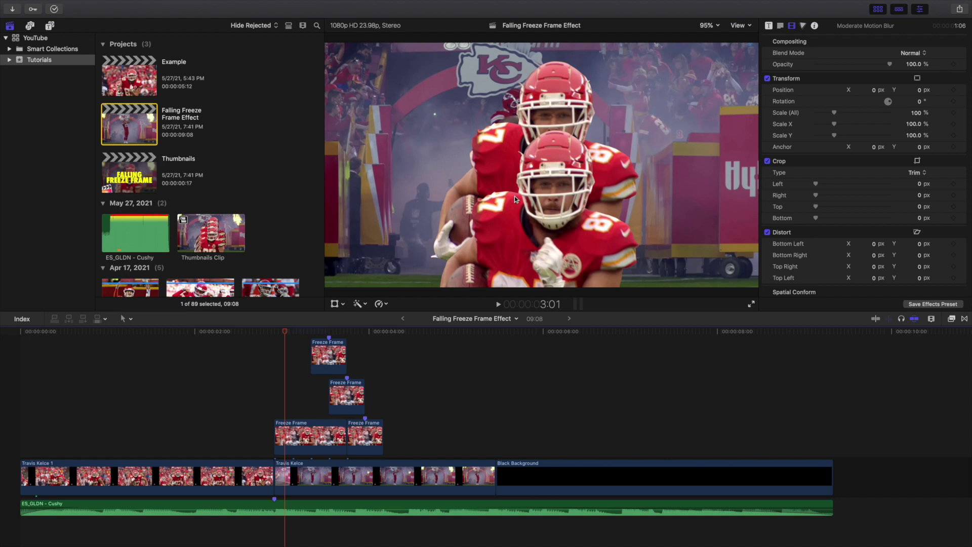
double_click(135, 82)
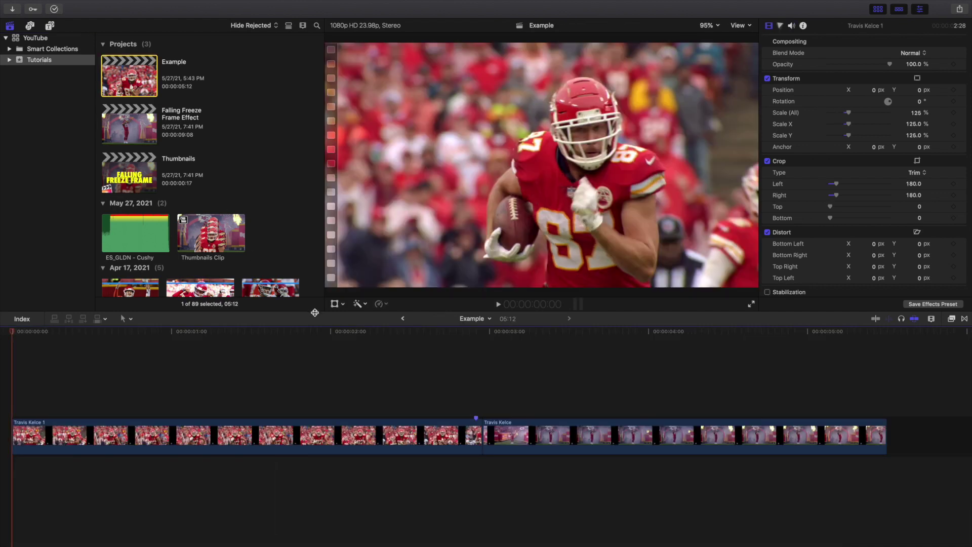
Step: Park the playhead on Travis Kelce 1's last frame at 2:22 and select that clip
key(super+minus)
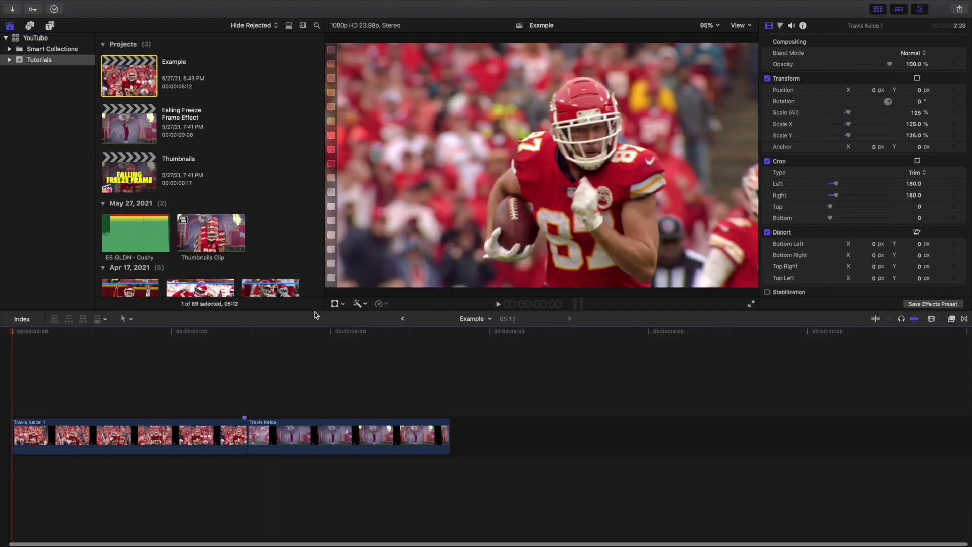
click(246, 391)
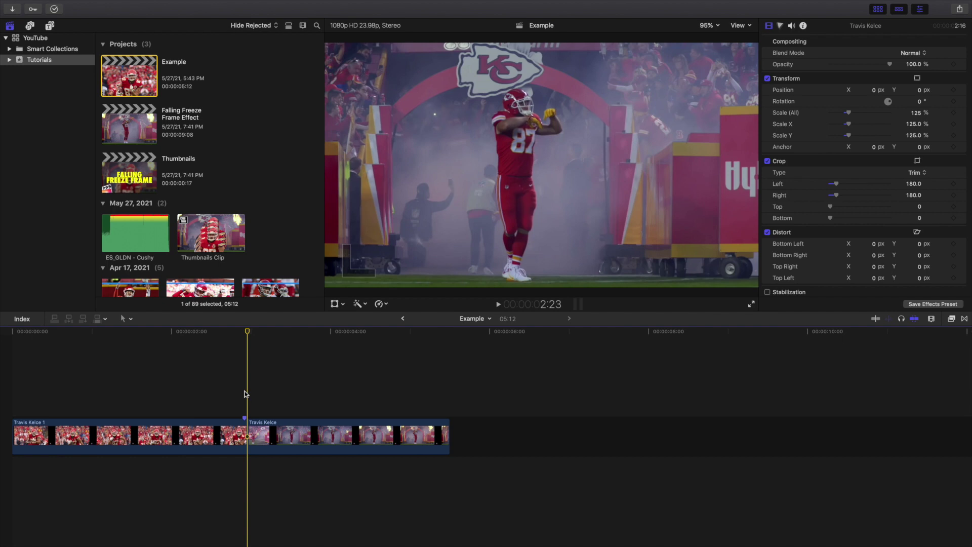
key(Left)
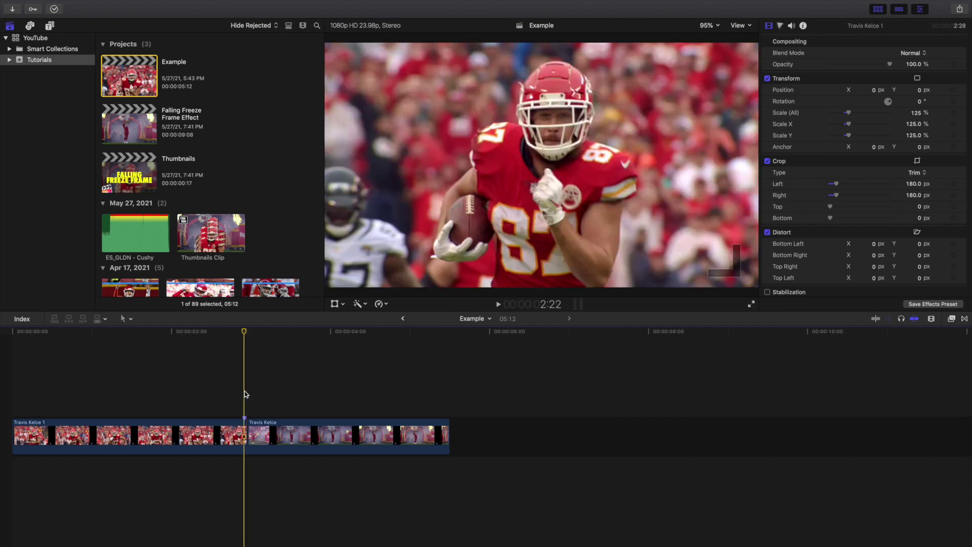
key(super+equal)
key(super+equal)
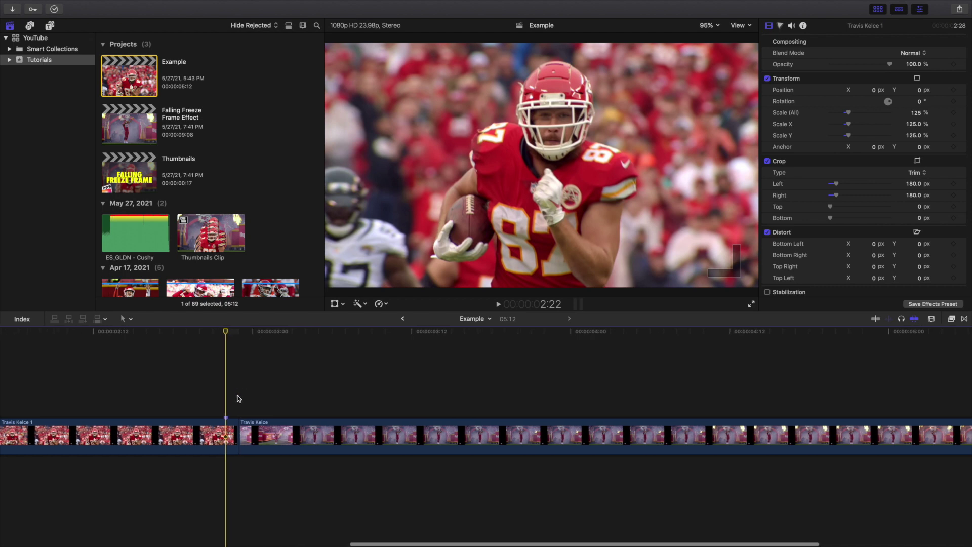
click(238, 398)
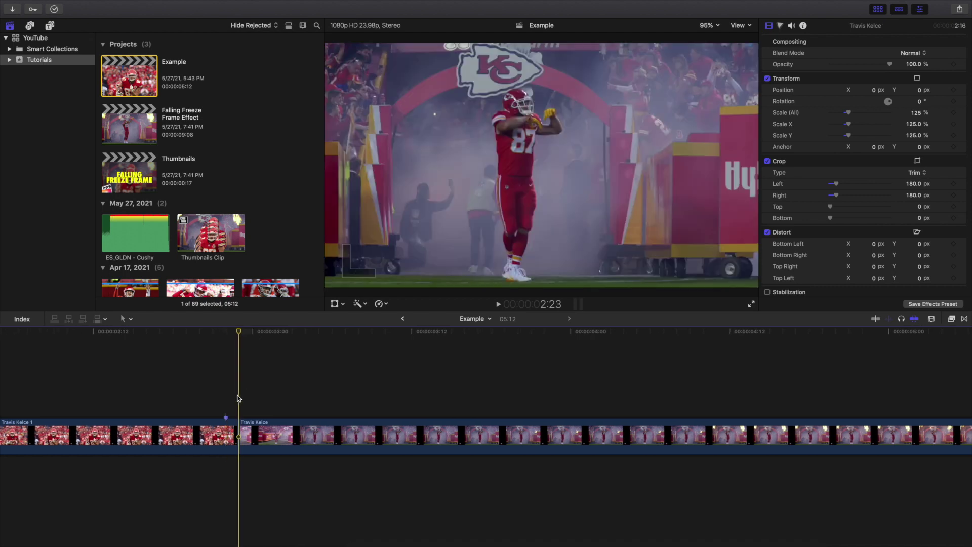
key(Left)
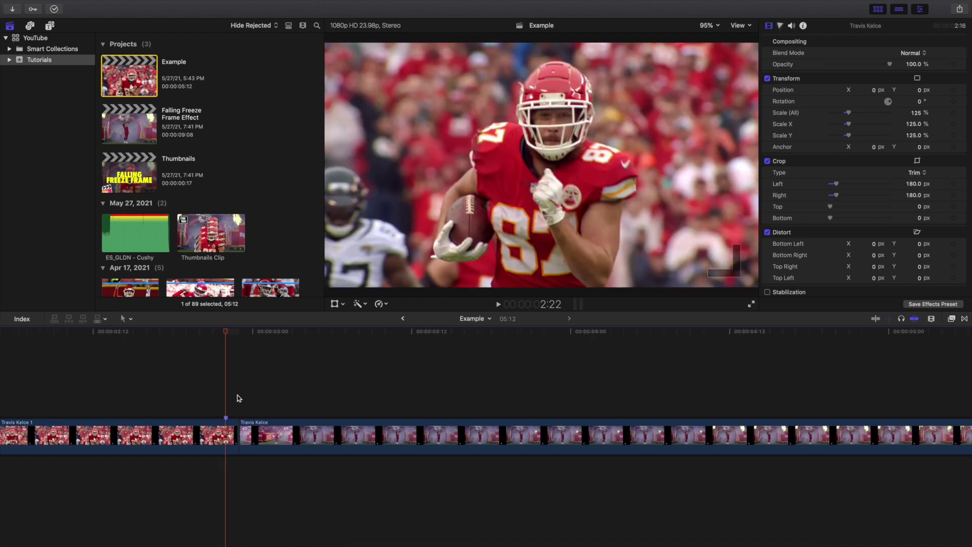
click(238, 398)
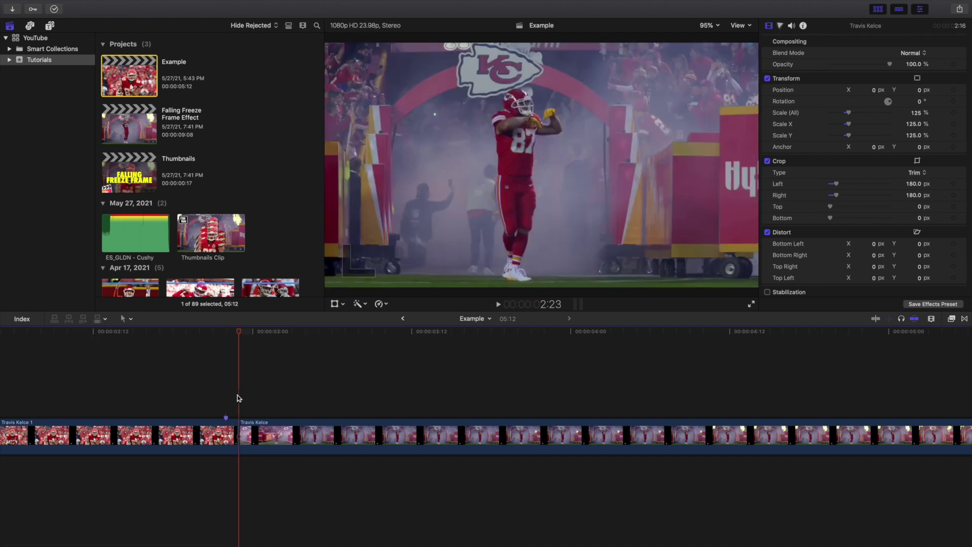
key(Left)
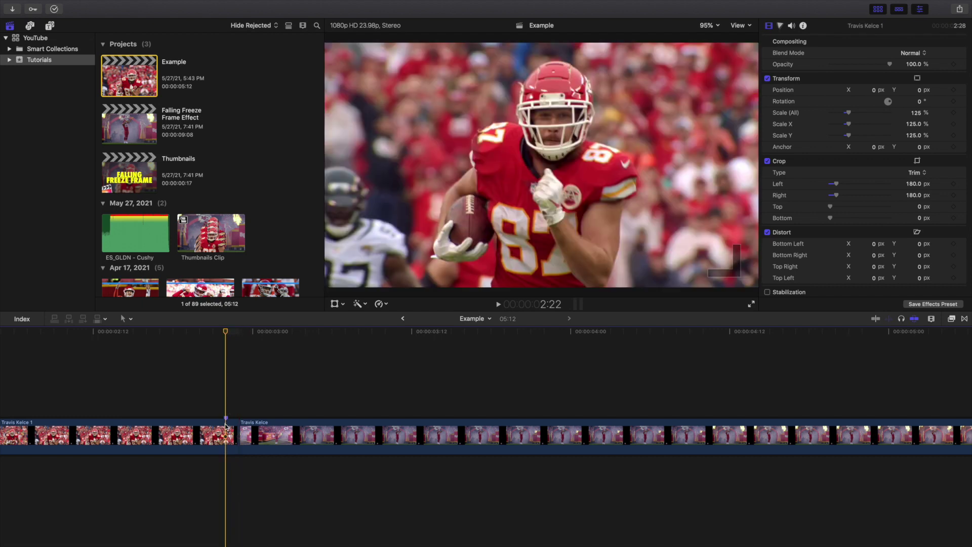
click(223, 431)
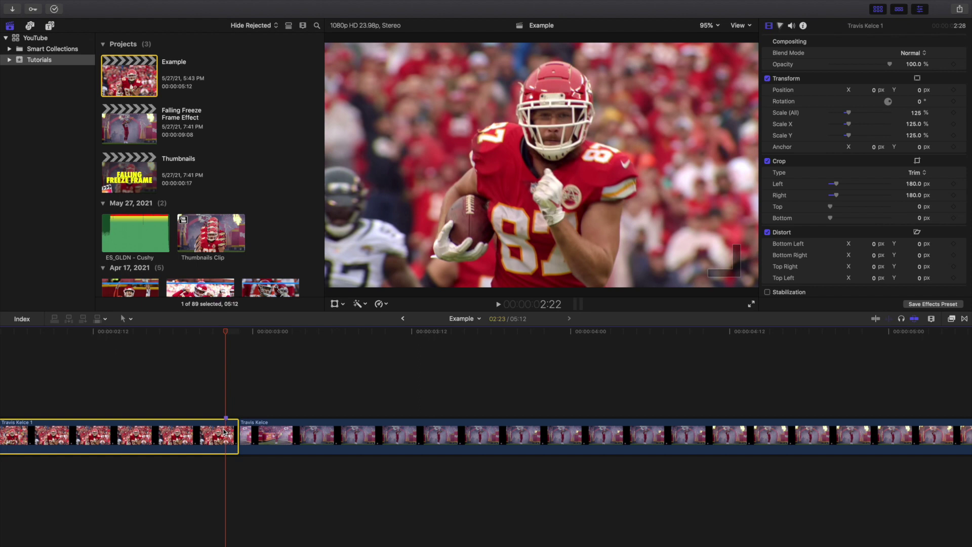
Step: Copy Travis Kelce 1 above the storyline and make a freeze frame at the playhead
drag(222, 432, 228, 389)
click(228, 361)
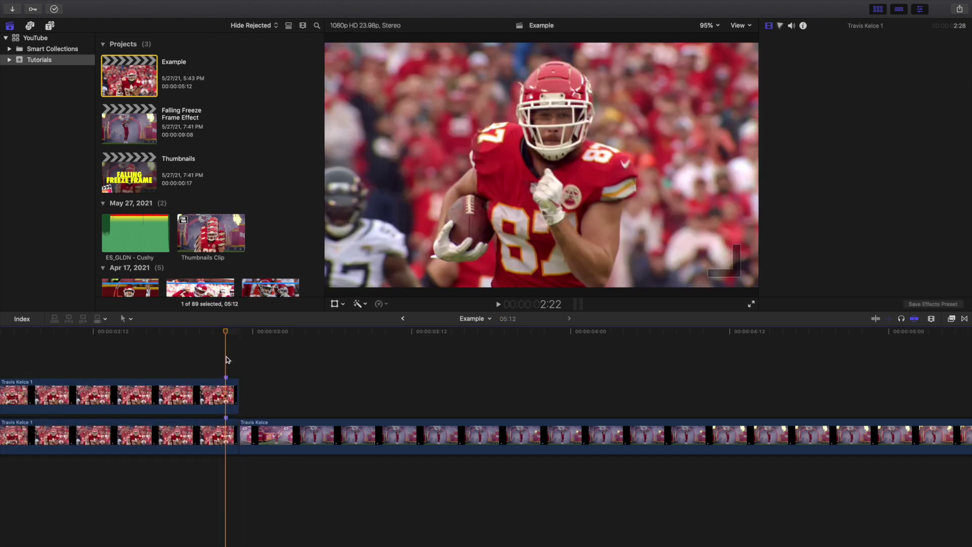
click(224, 397)
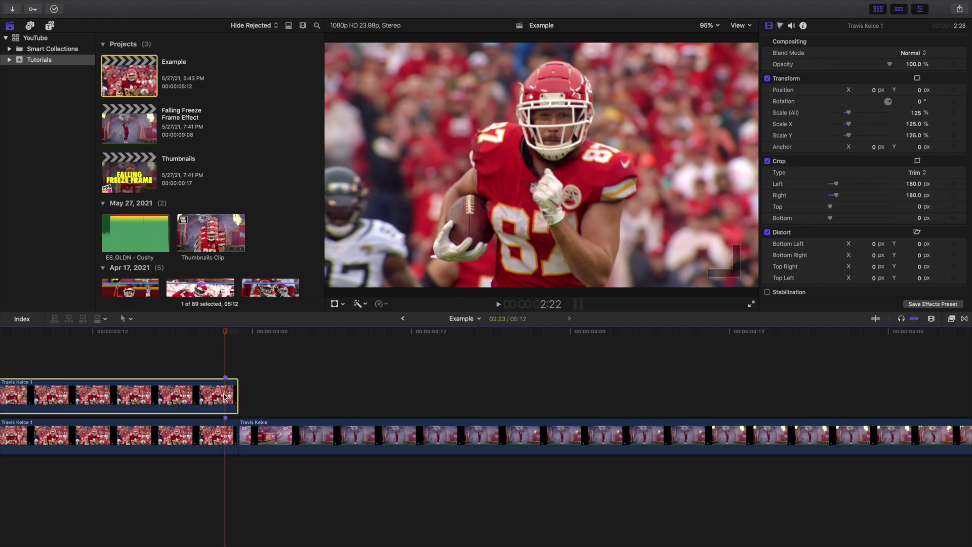
key(alt+f)
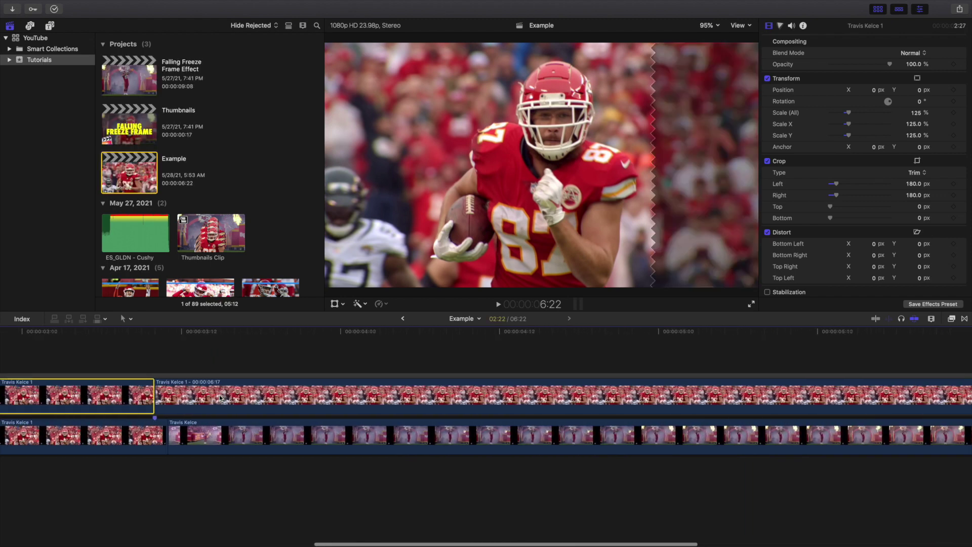
Step: Rename the freeze-frame clip 'Freeze Frame' and lift it from the storyline as a connected clip
click(254, 397)
right_click(259, 399)
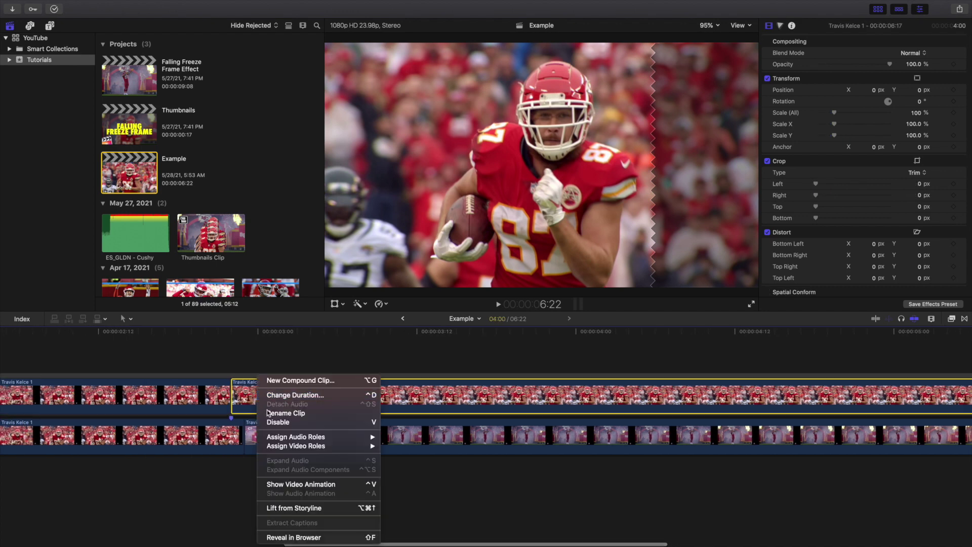
click(286, 413)
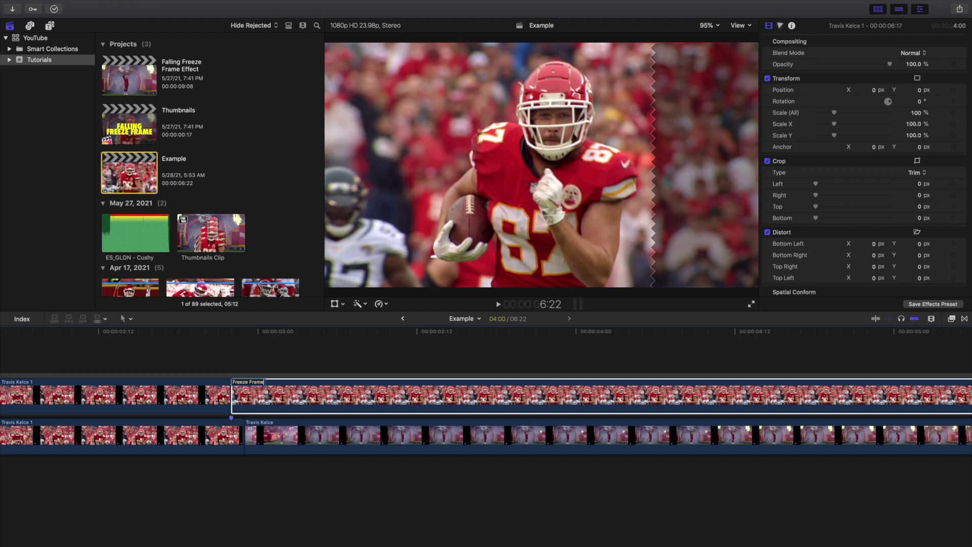
key(Return)
right_click(251, 393)
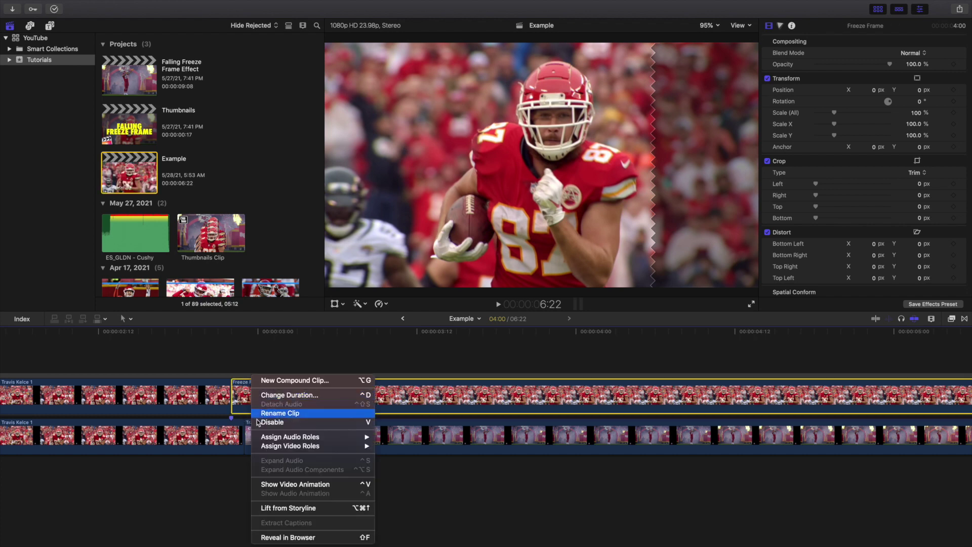
click(282, 508)
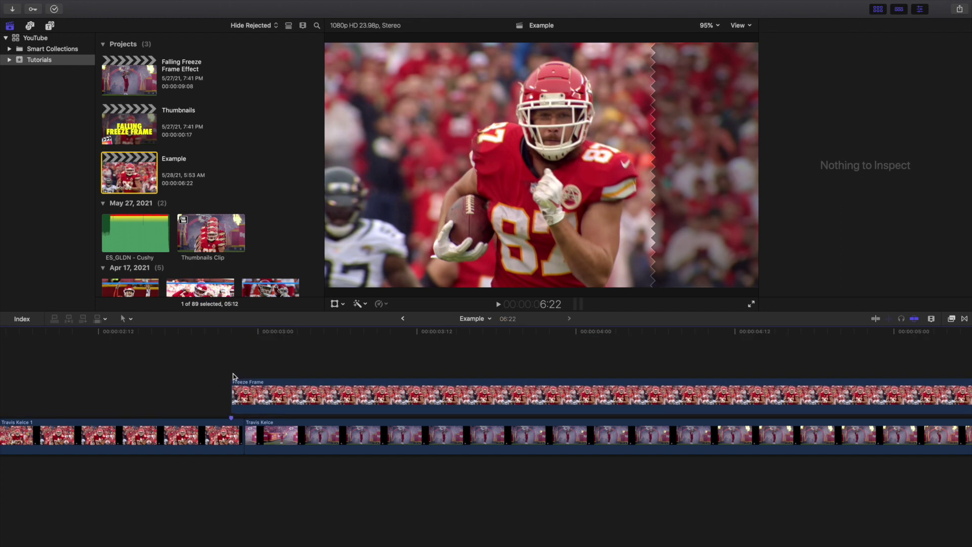
click(249, 400)
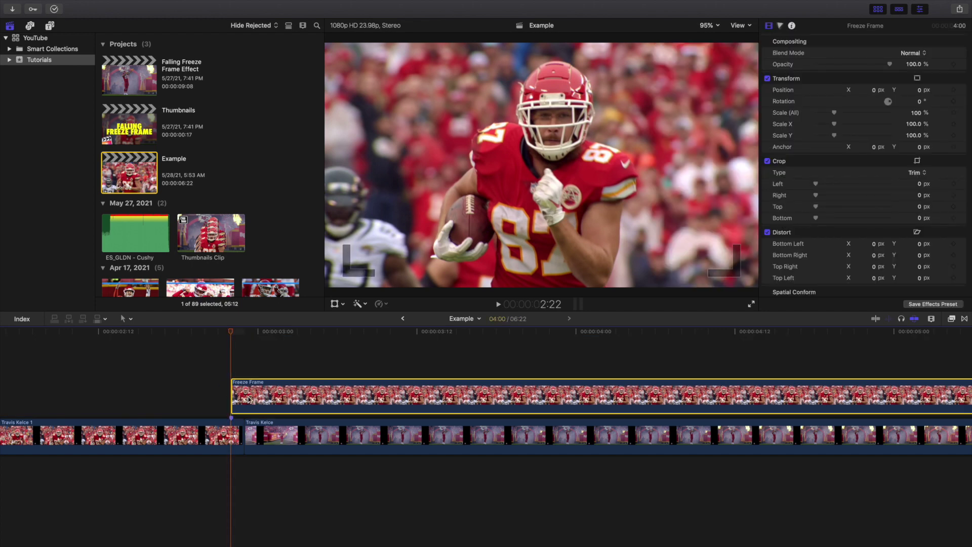
key(ctrl+d)
text(20)
key(Return)
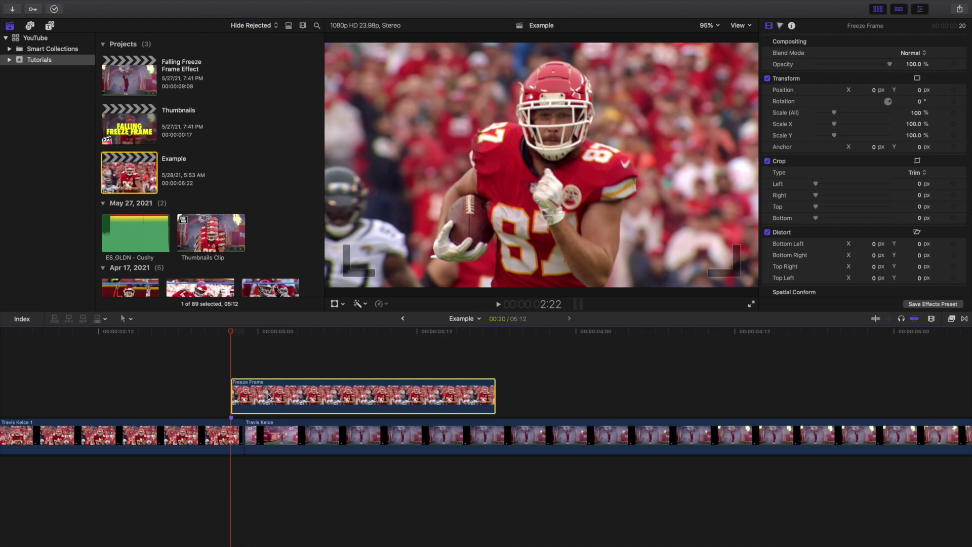
click(229, 437)
click(236, 402)
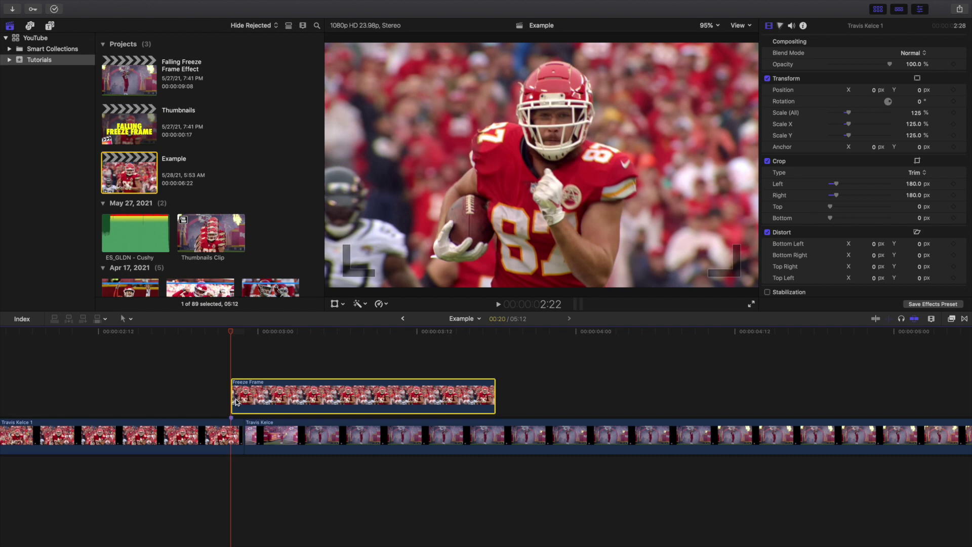
key(v)
key(v)
key(v)
key(v)
key(v)
key(v)
key(v)
key(v)
key(v)
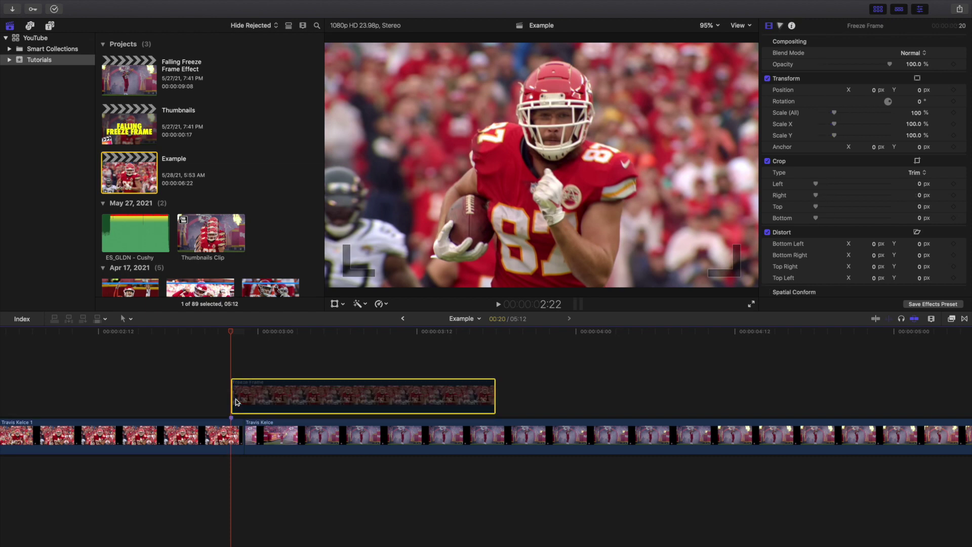
key(v)
key(v)
key(v)
key(v)
key(v)
key(v)
key(v)
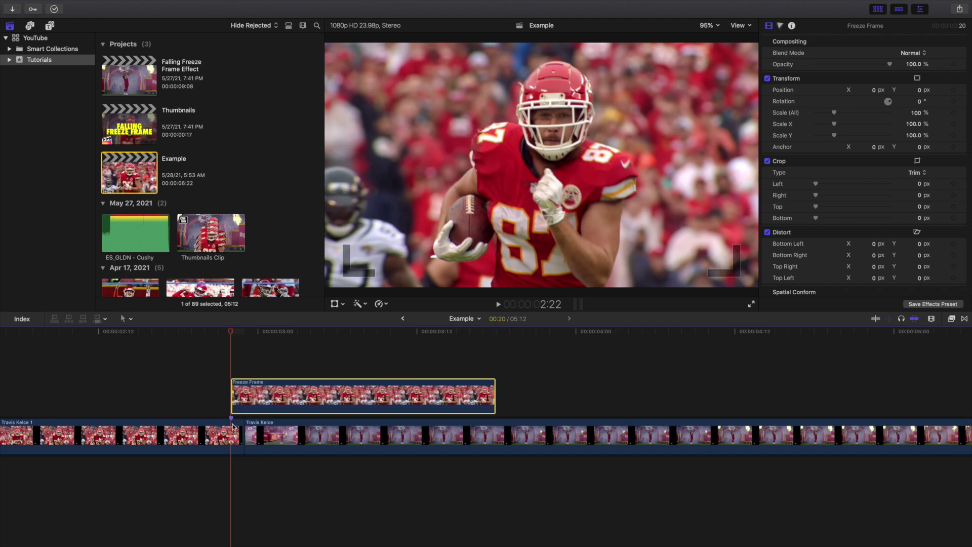
key(v)
key(v)
key(Left)
key(Left)
key(Left)
key(Left)
key(Left)
key(Left)
key(Left)
key(Left)
key(Left)
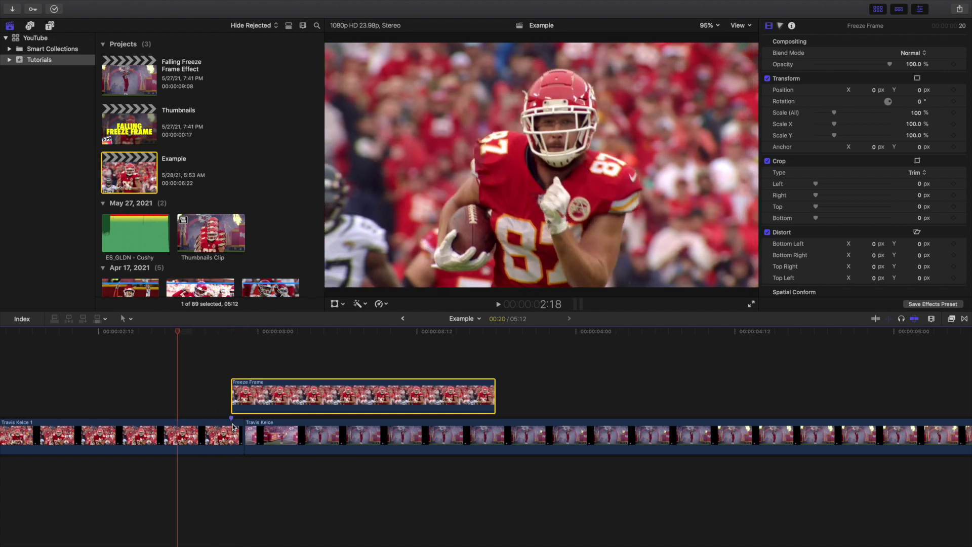
key(Right)
key(Right)
key(Right)
key(Right)
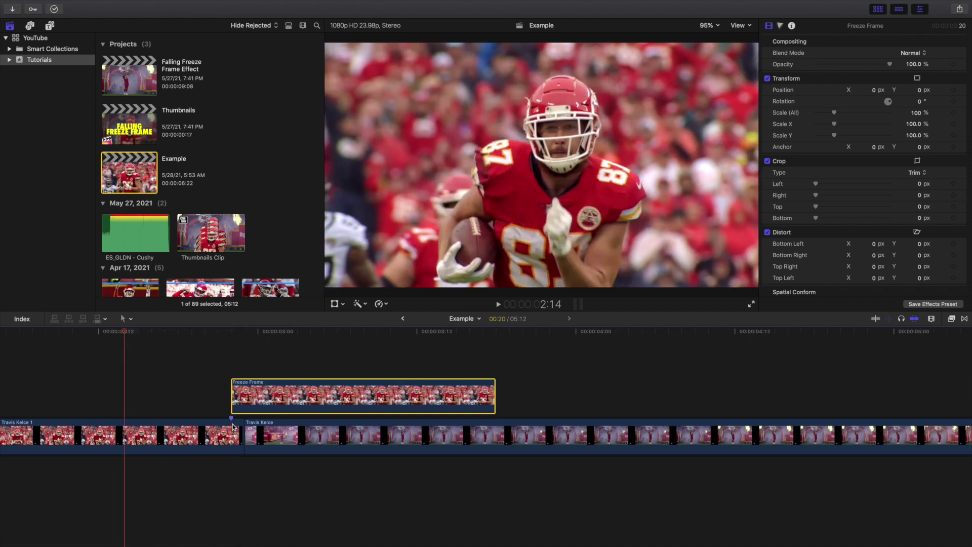
key(Right)
key(Right)
key(Right)
key(Right)
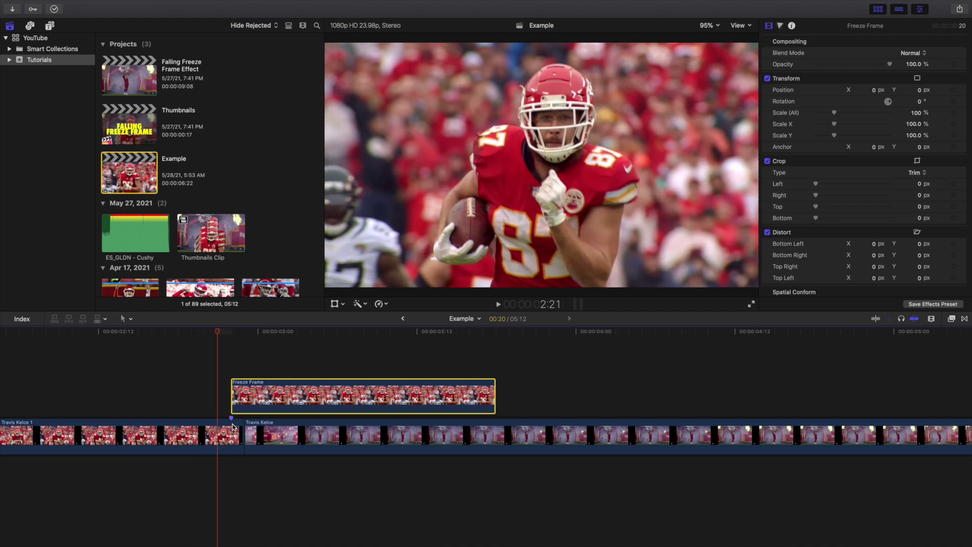
key(Right)
key(Left)
key(Right)
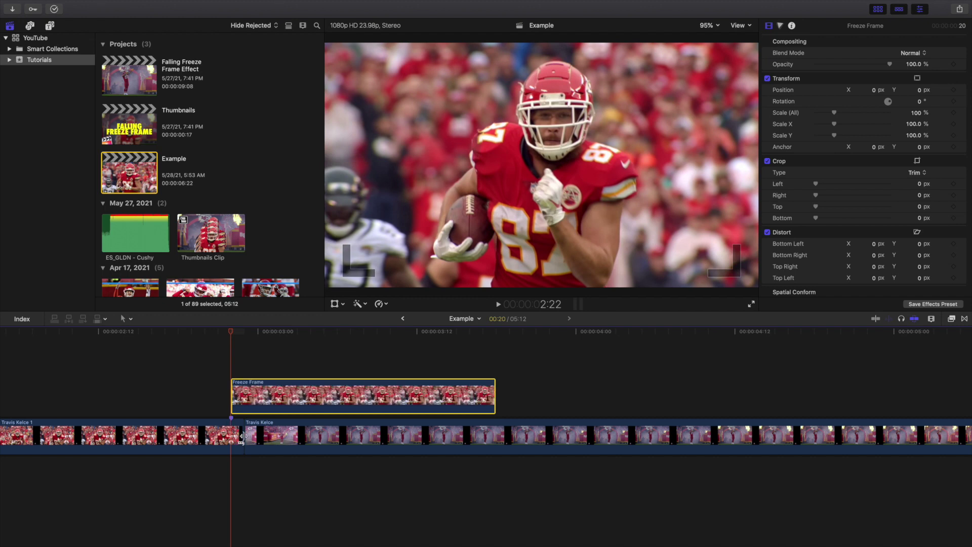
Step: Ripple-trim Travis Kelce 1 one frame shorter and check the frames around the cut
drag(241, 437, 234, 438)
click(234, 360)
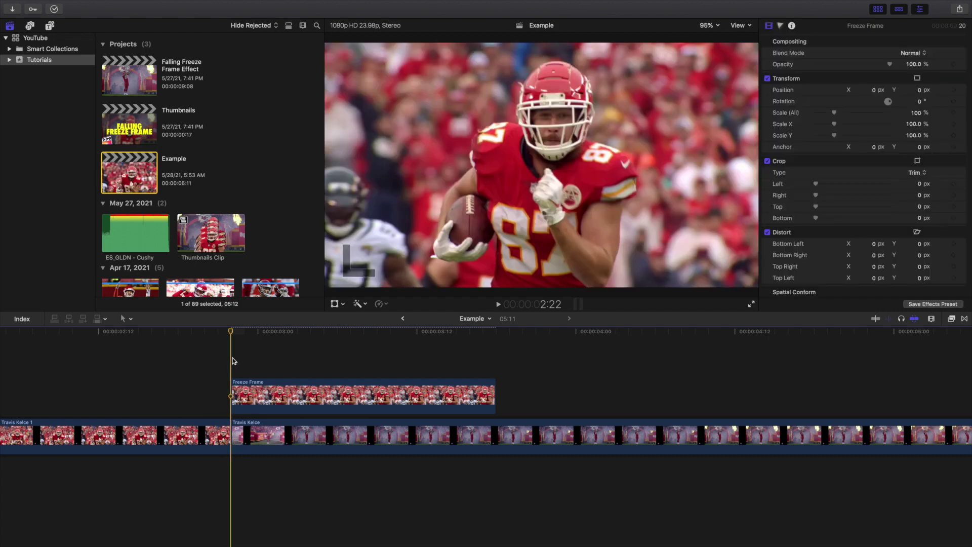
click(224, 372)
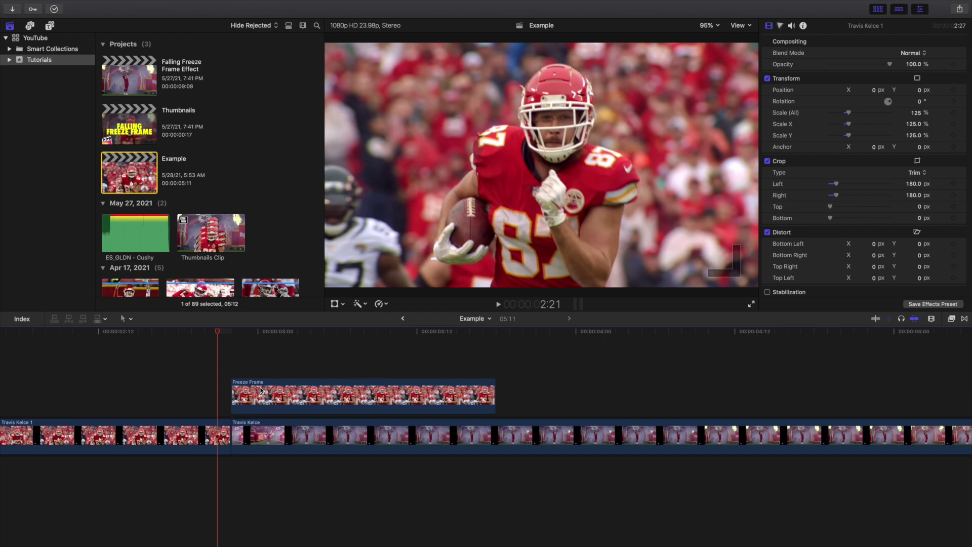
key(Left)
key(Left)
key(Left)
key(Right)
key(Right)
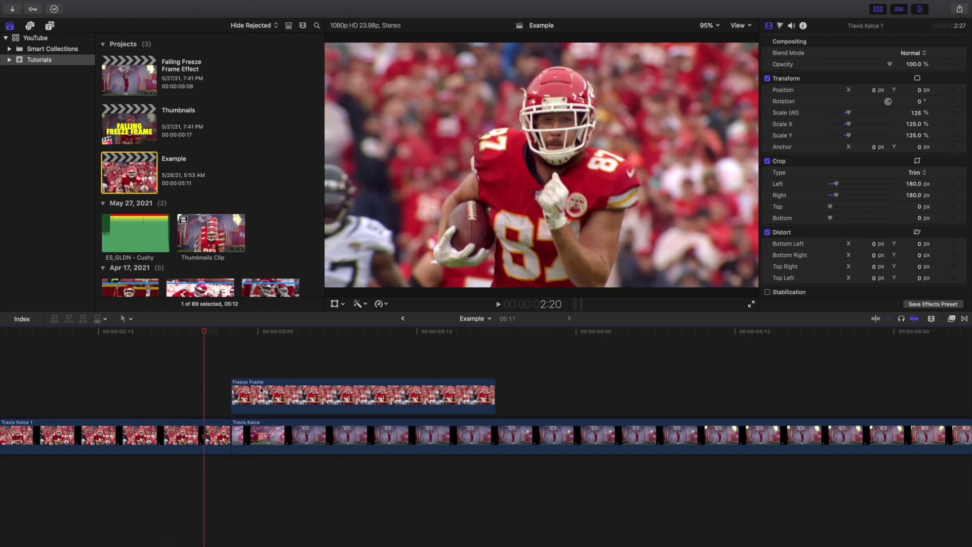
key(Right)
key(Right)
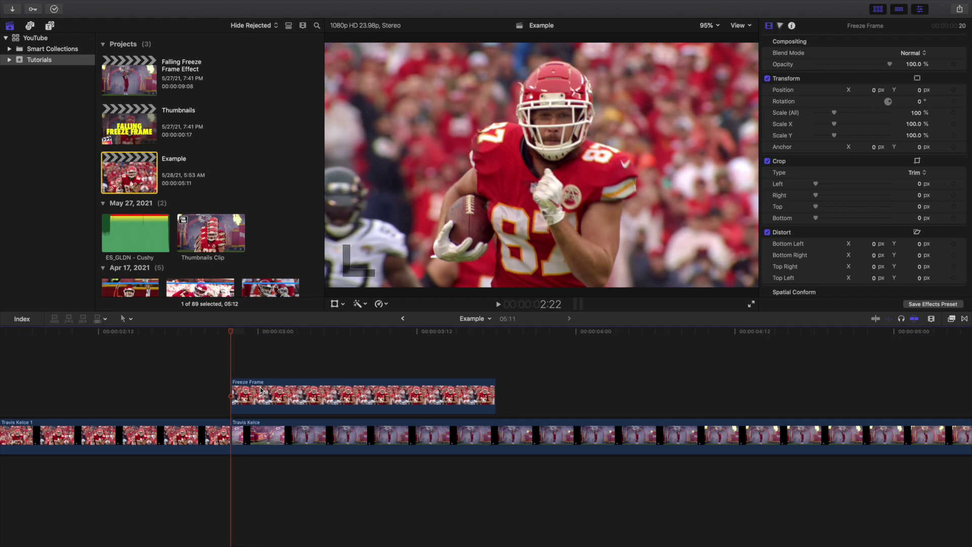
key(Left)
key(Left)
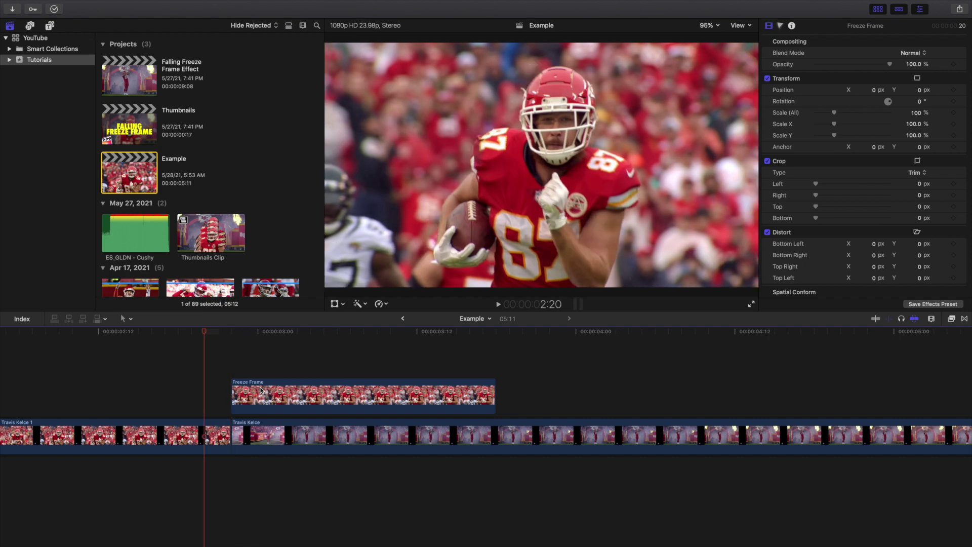
key(Left)
key(Right)
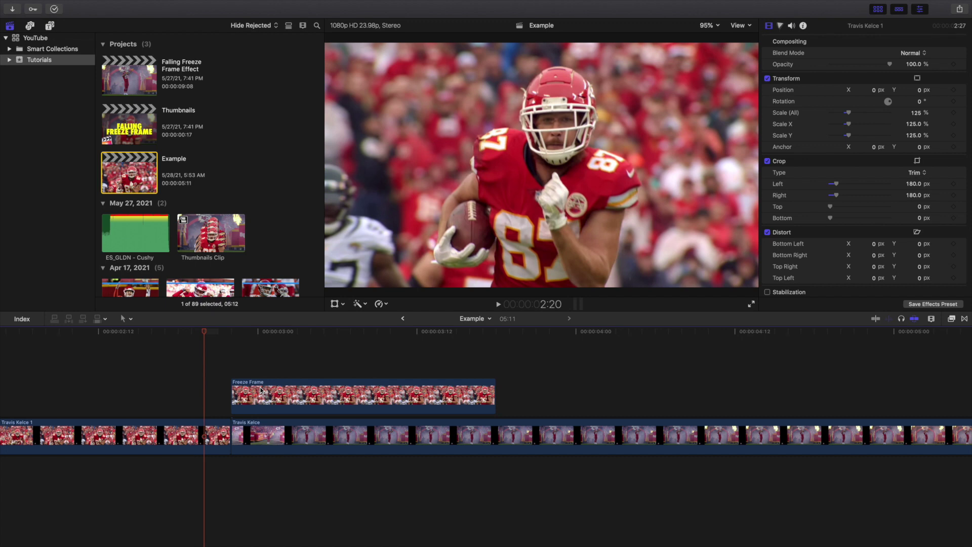
click(233, 372)
click(181, 374)
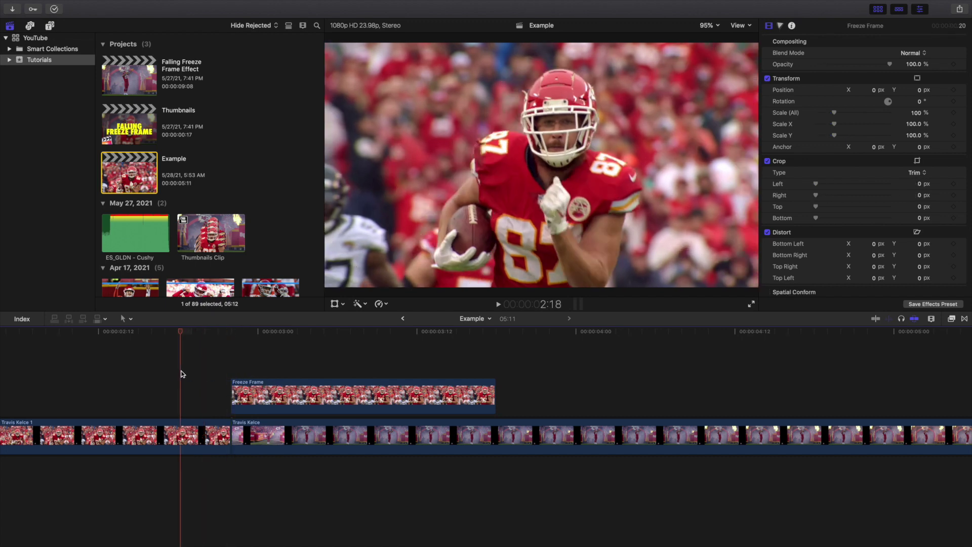
click(227, 374)
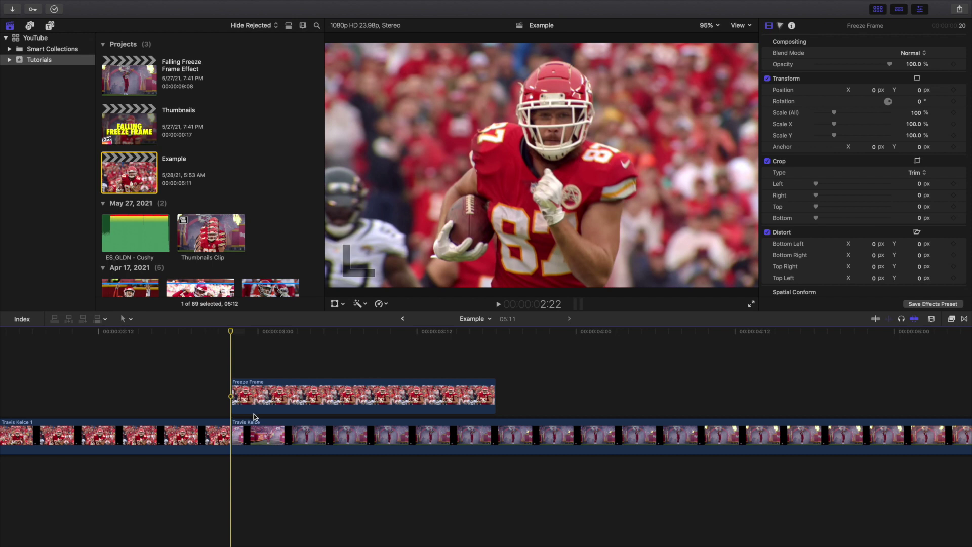
click(256, 374)
Step: Apply the Draw Mask effect from the Masks category to the Freeze Frame clip
click(259, 391)
click(951, 319)
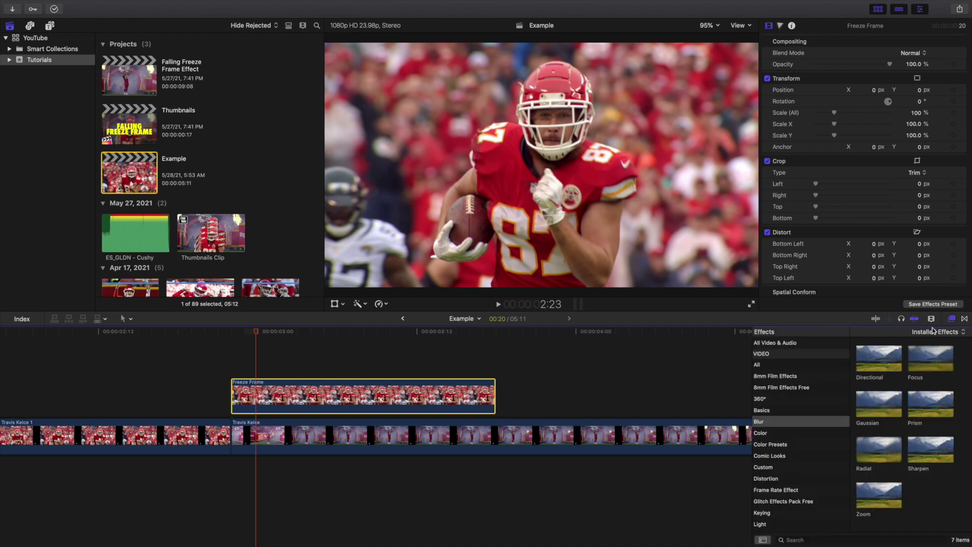
scroll(775, 508, down, 2)
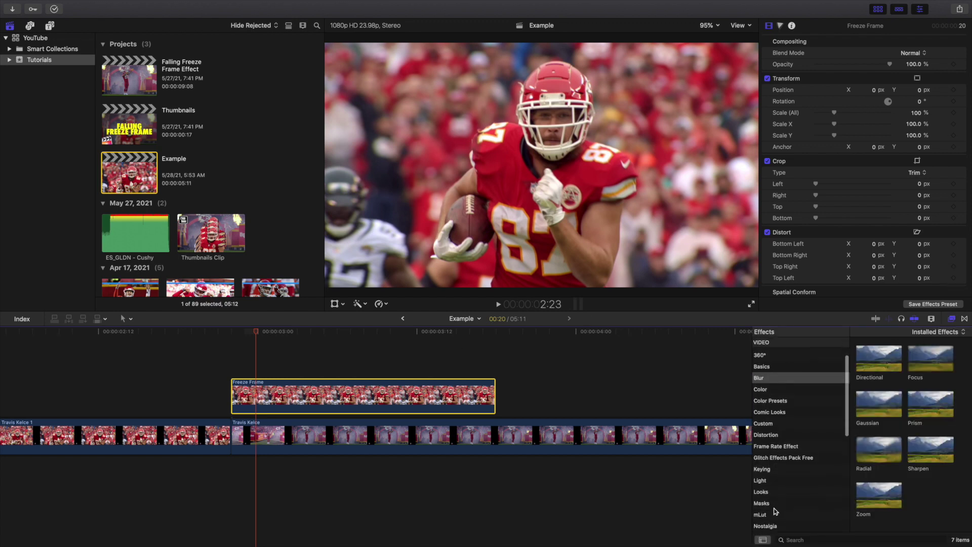
click(761, 506)
drag(878, 357, 389, 390)
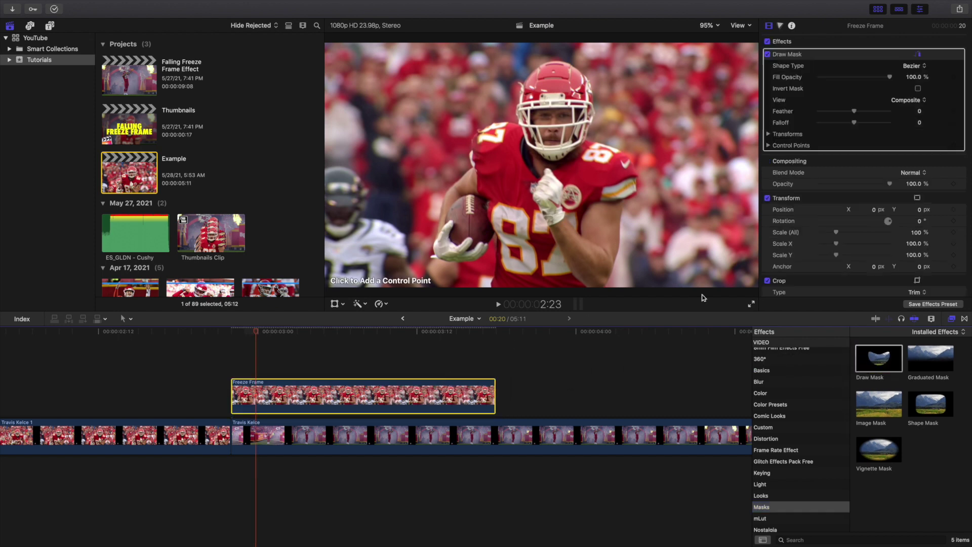
Step: Trace Draw Mask points up the player's side, around his helmet and down his right arm
click(952, 319)
click(433, 229)
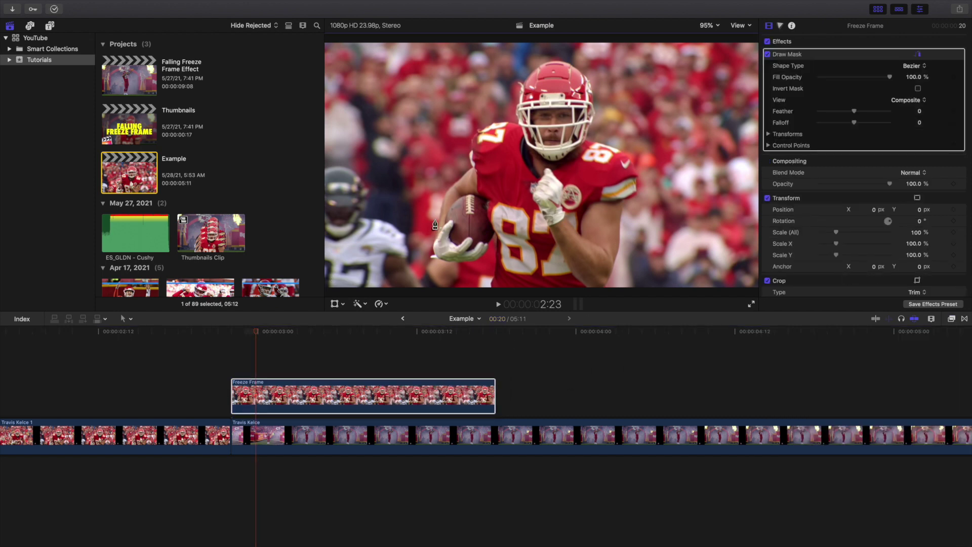
click(442, 188)
click(468, 167)
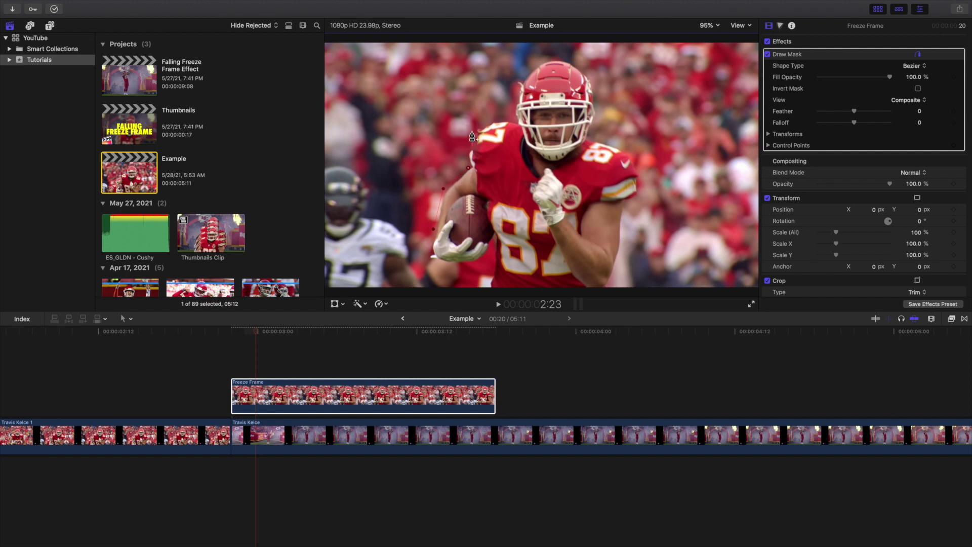
click(472, 129)
click(495, 117)
click(513, 116)
click(510, 85)
click(529, 69)
click(552, 56)
click(579, 59)
click(596, 84)
click(593, 134)
click(636, 150)
click(635, 206)
click(618, 273)
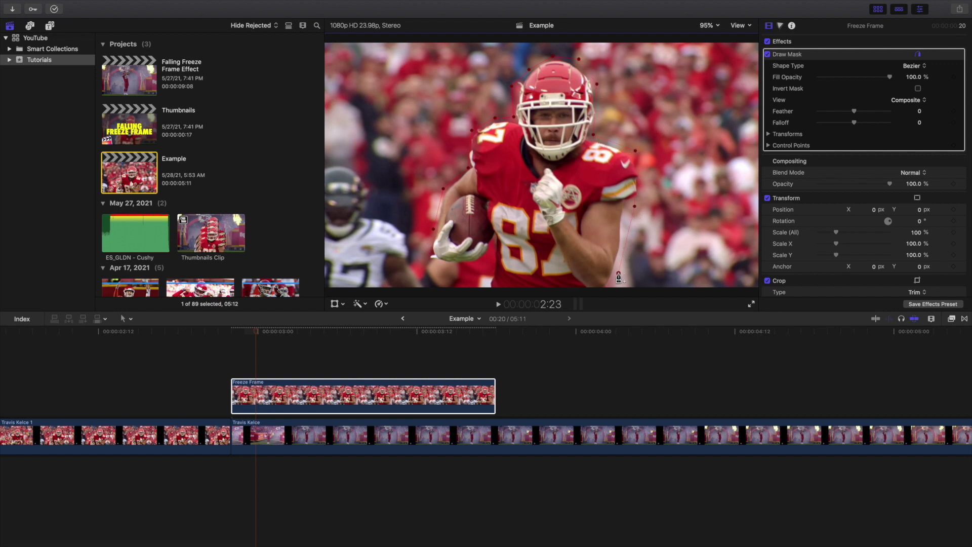
Step: At 50% viewer zoom, close the mask below the frame, then return the viewer to Fit
click(709, 27)
click(713, 65)
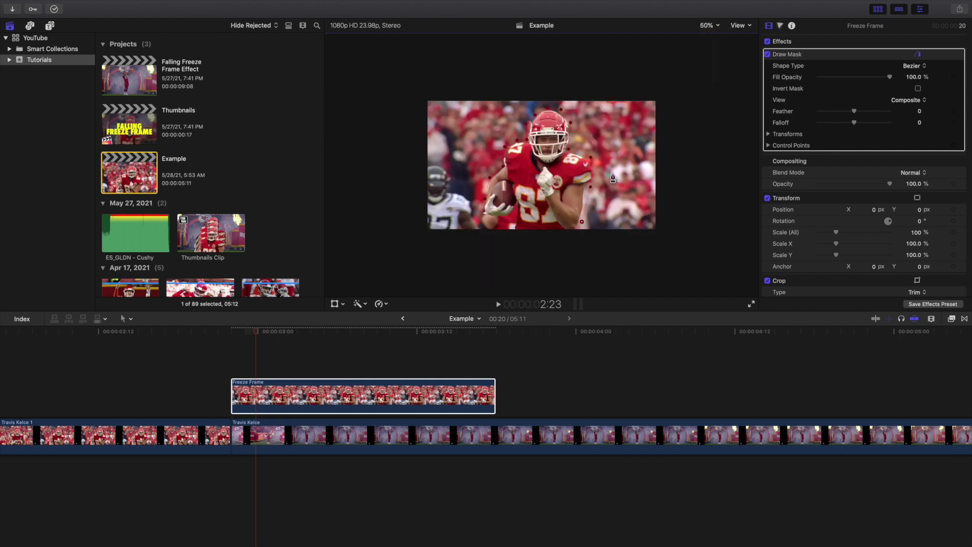
click(581, 235)
click(510, 237)
click(484, 204)
click(706, 25)
click(712, 65)
click(281, 394)
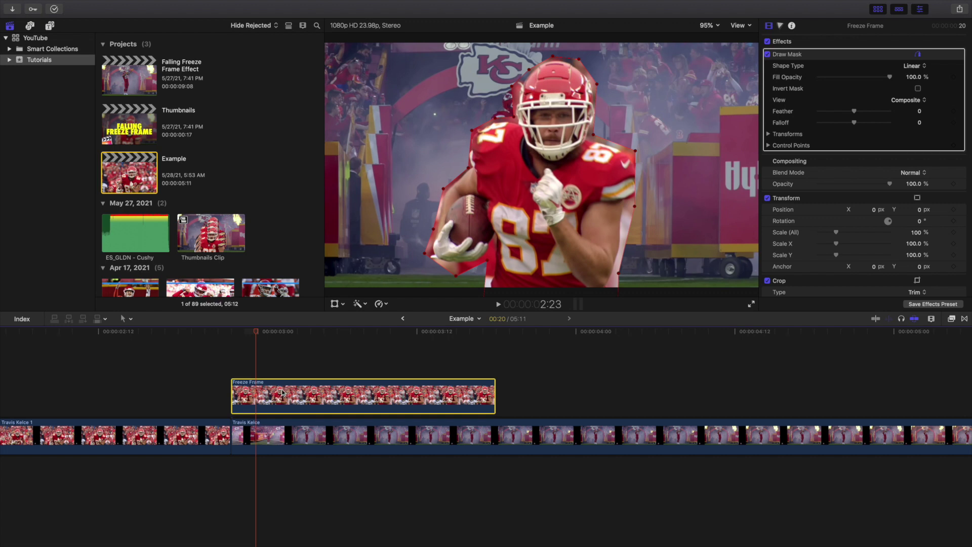
Step: Duplicate the masked Freeze Frame onto the lane above and set its duration to 10 frames
drag(286, 387, 293, 358)
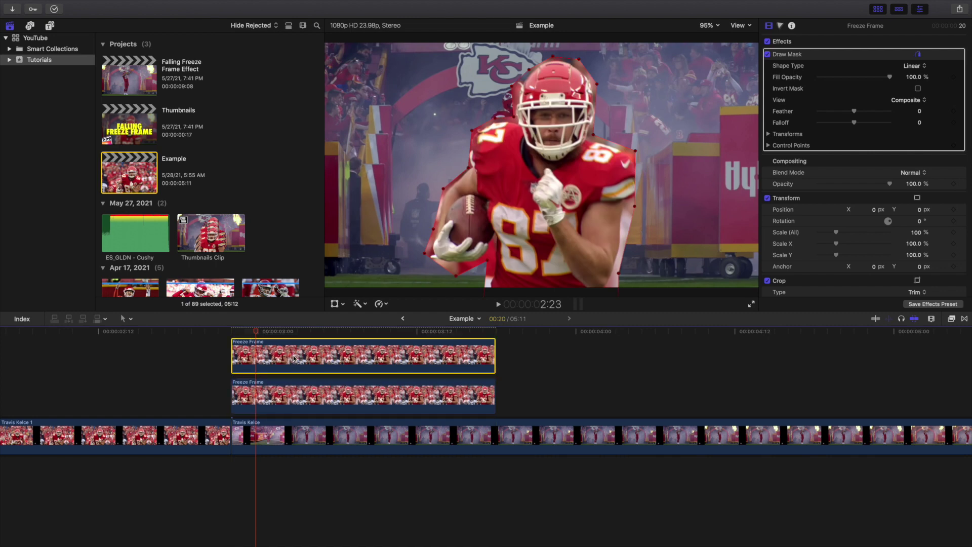
key(ctrl+d)
text(10)
key(Return)
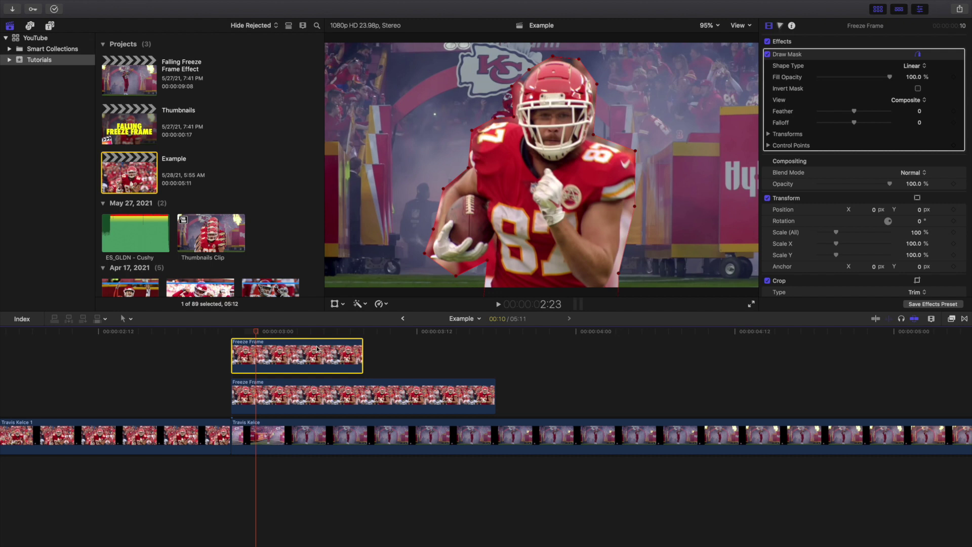
scroll(317, 349, up, 2)
click(234, 349)
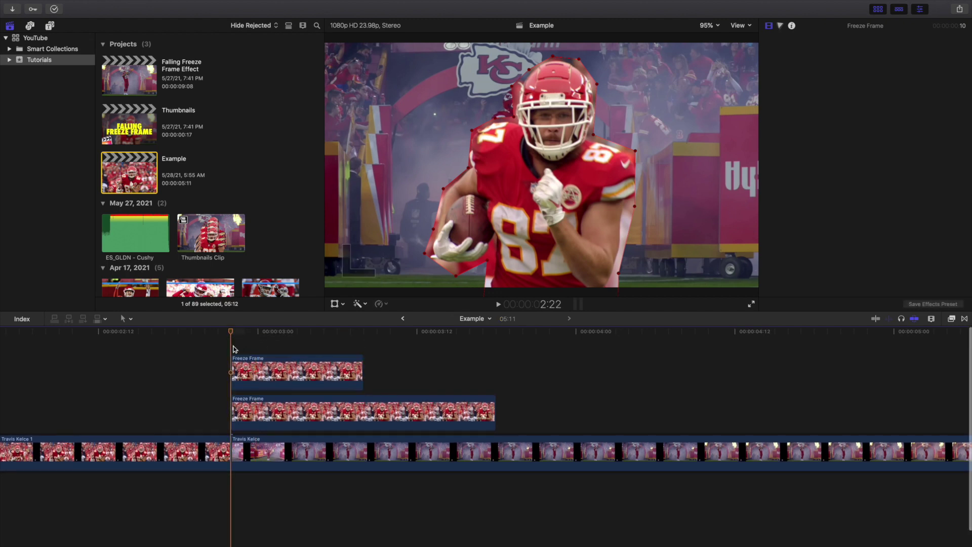
scroll(234, 349, left, 1)
key(Right)
key(Right)
key(Right)
key(Right)
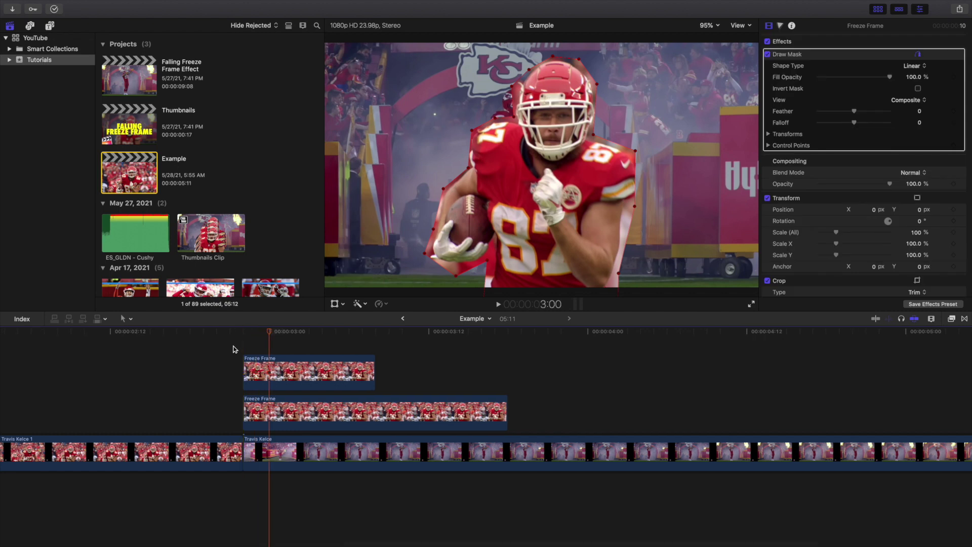
key(Right)
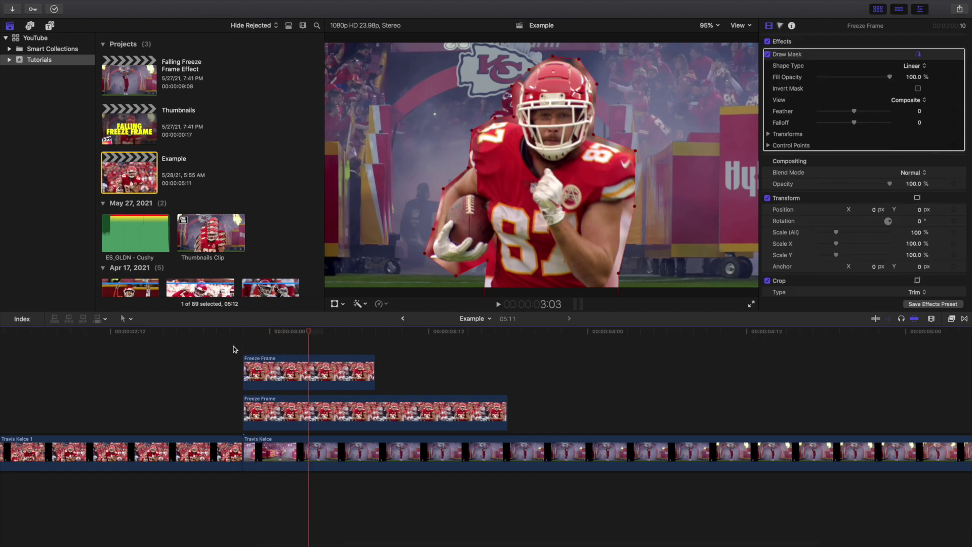
click(300, 370)
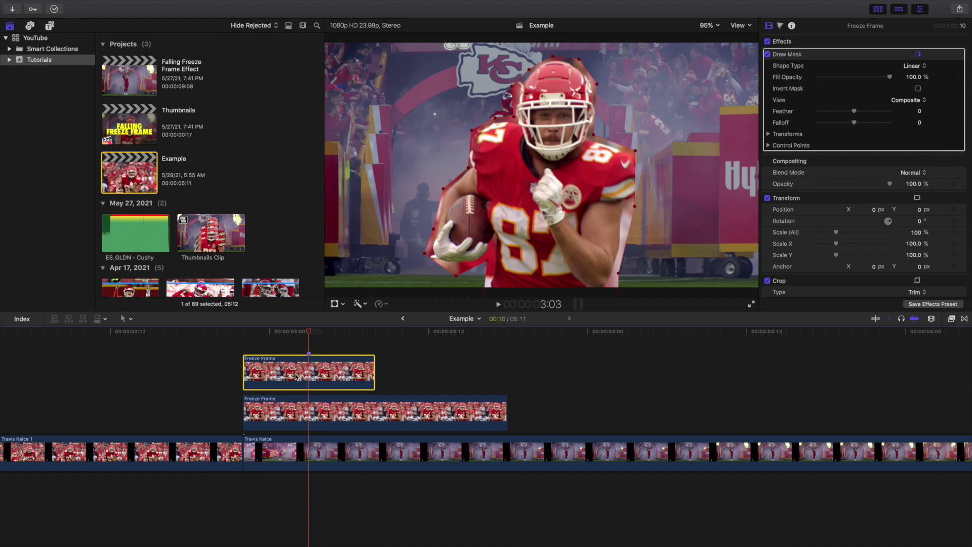
key(super+b)
click(330, 376)
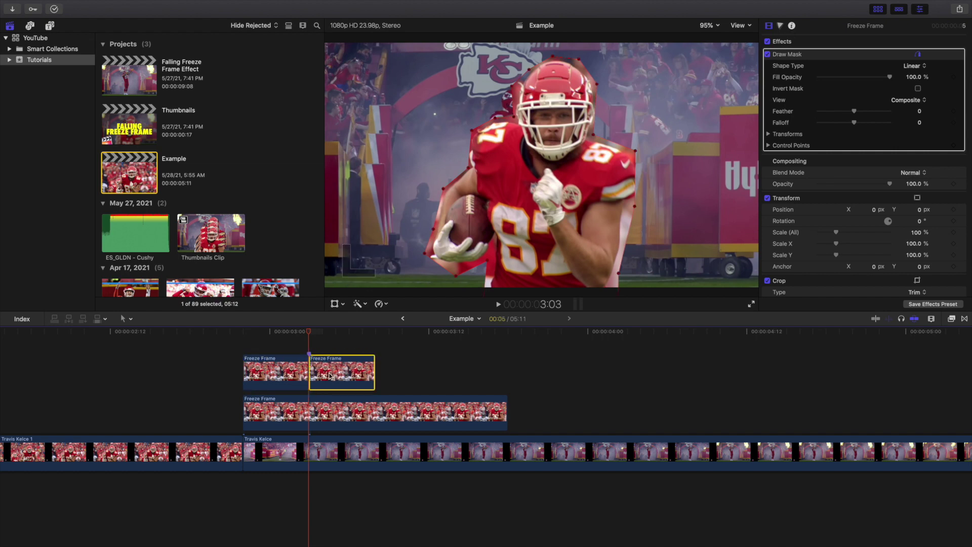
key(super+z)
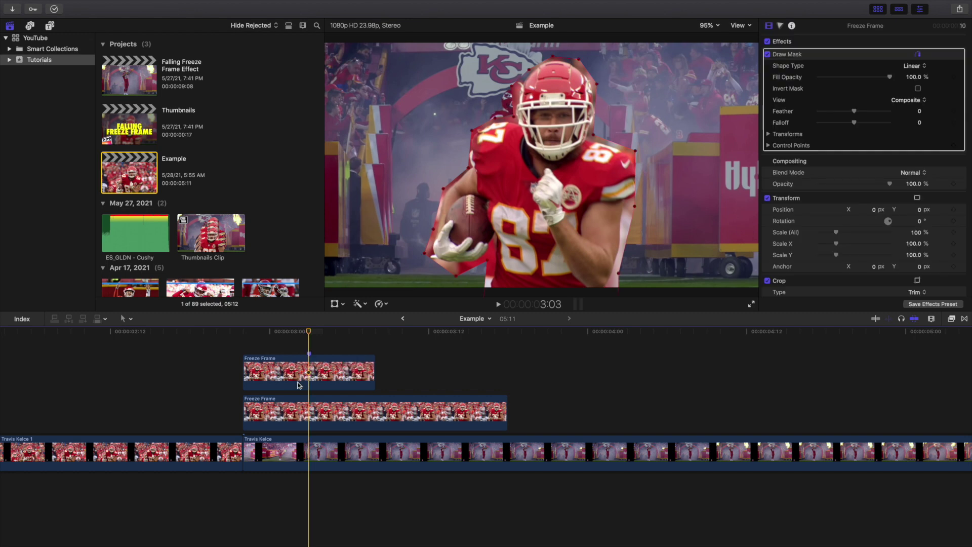
click(244, 351)
click(258, 367)
click(706, 25)
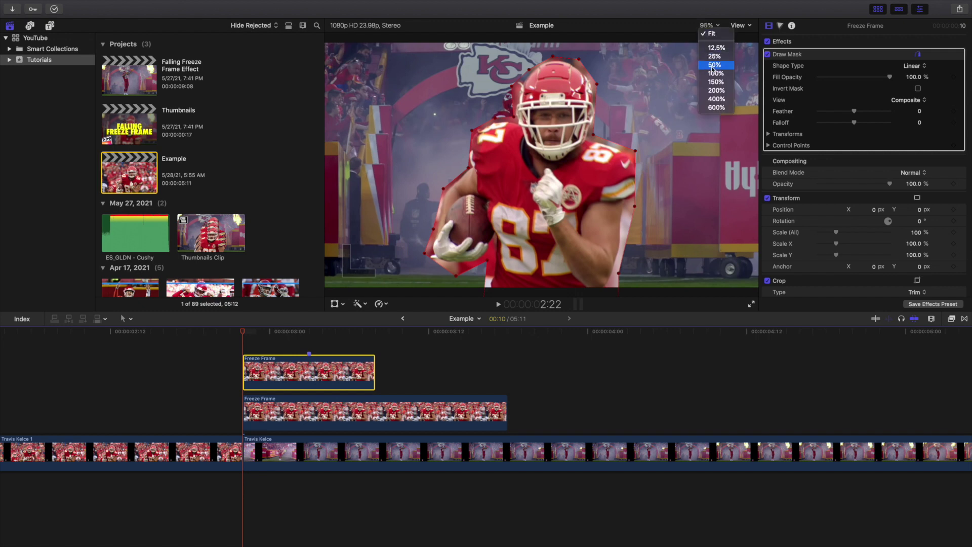
Step: Move the upper Freeze Frame copy down to a Y position of -1027.6 px
click(713, 65)
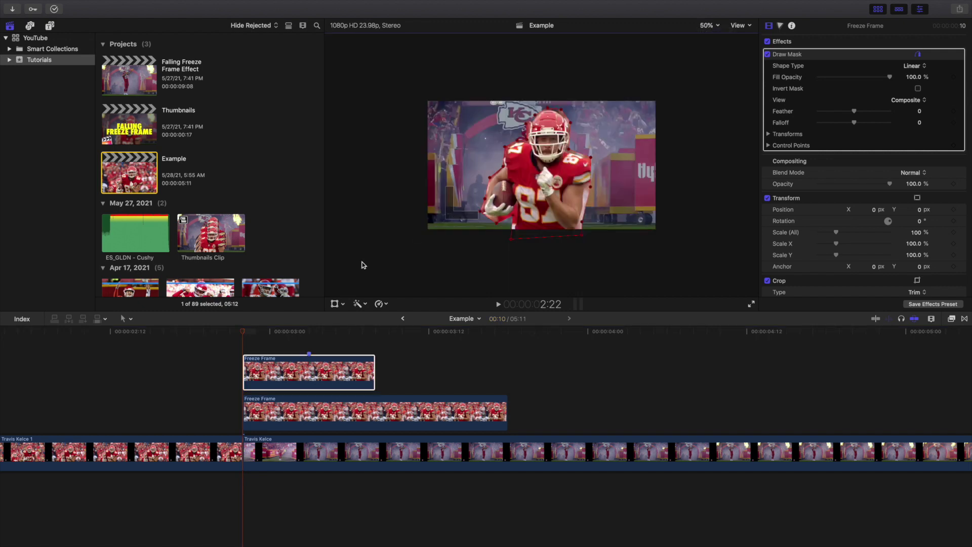
click(335, 303)
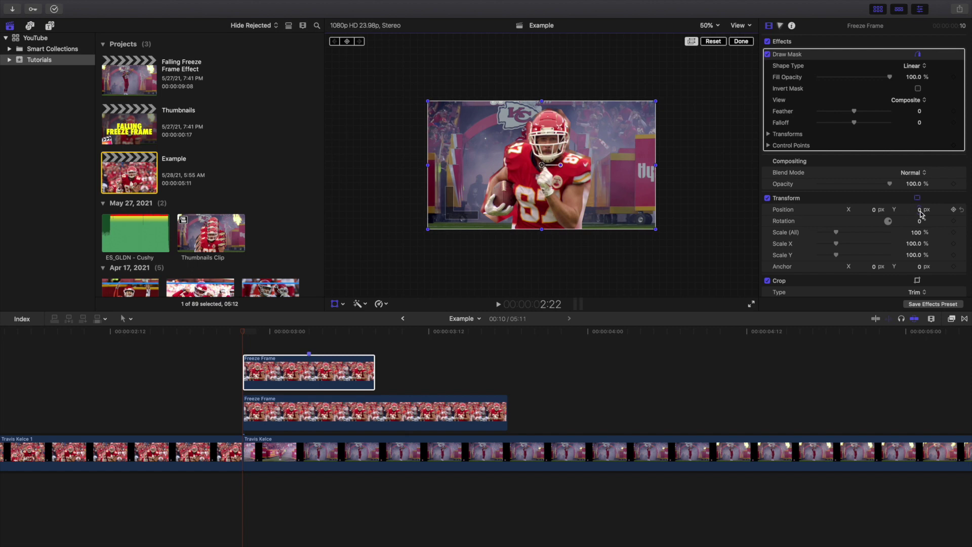
mouse_move(920, 213)
mouse_down()
mouse_move(920, 250)
mouse_move(921, 212)
mouse_up()
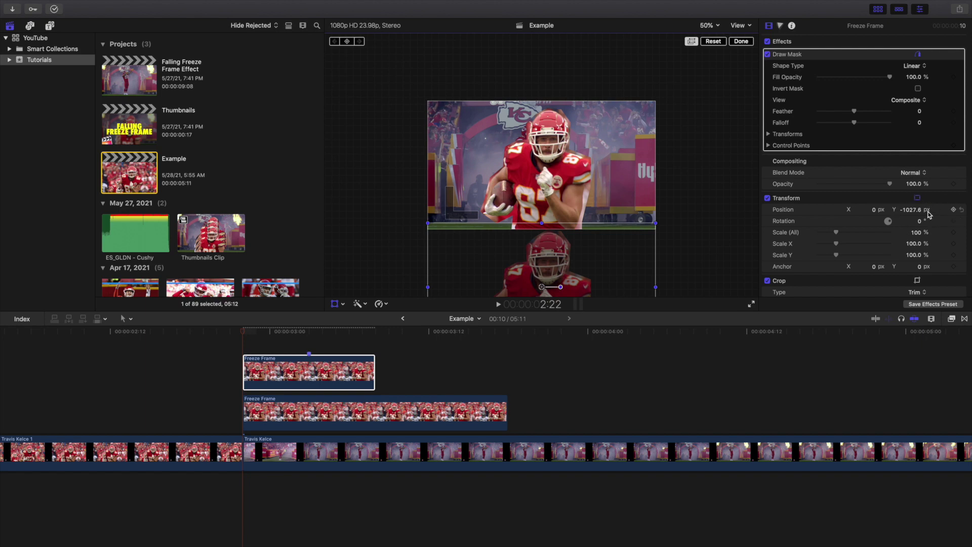
click(911, 210)
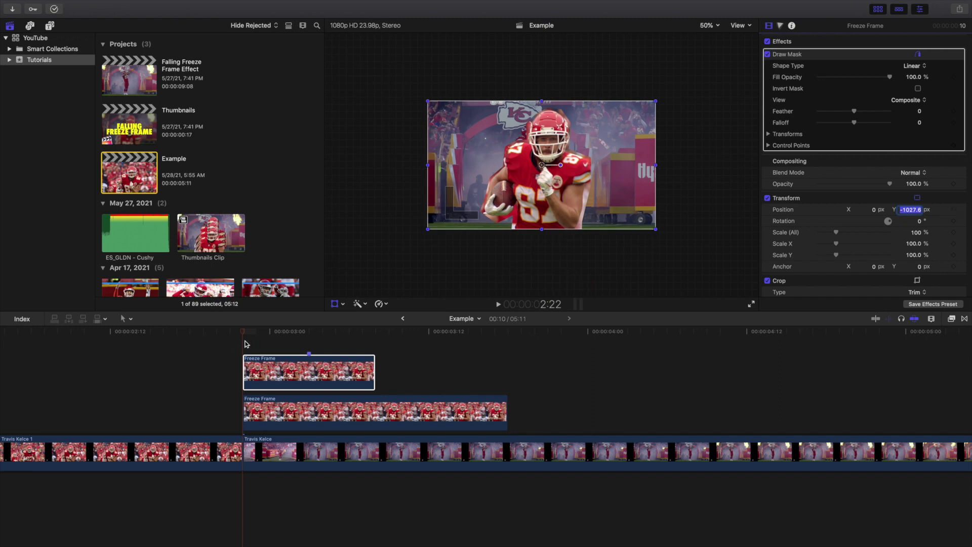
click(246, 343)
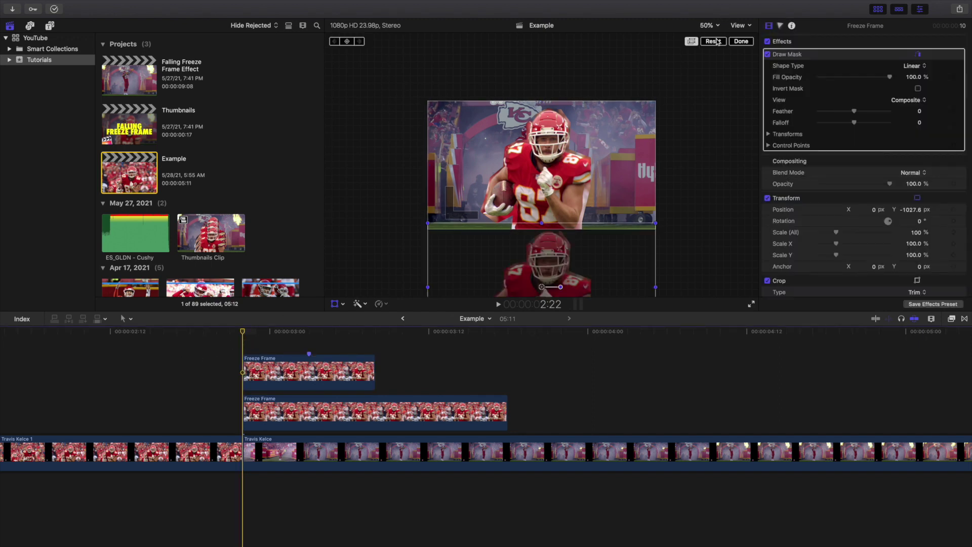
Step: Keyframe the upper copy's Position from Y 0 at its start to -1027.6 px at 3:08
click(716, 41)
click(740, 42)
click(290, 366)
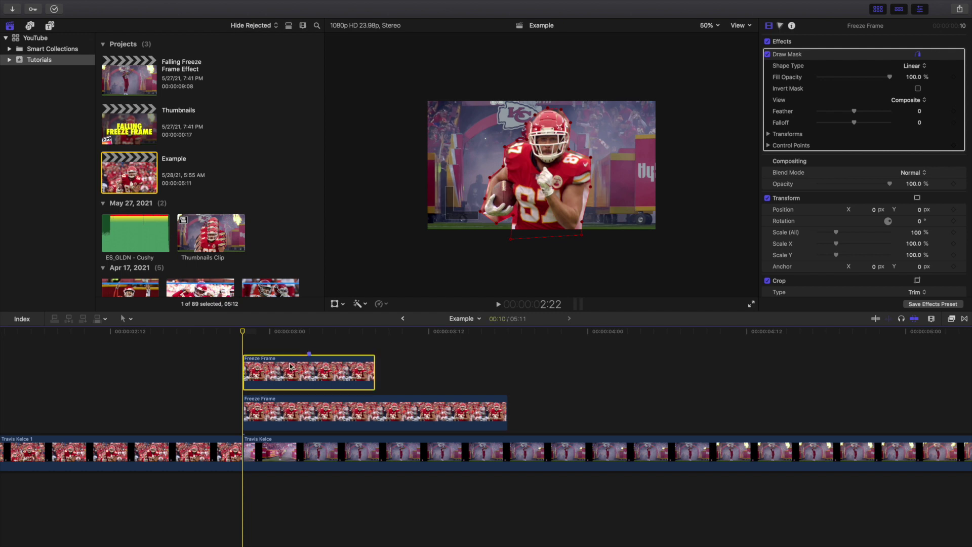
click(953, 209)
click(375, 347)
click(362, 368)
click(919, 210)
text(-1027.6)
key(Return)
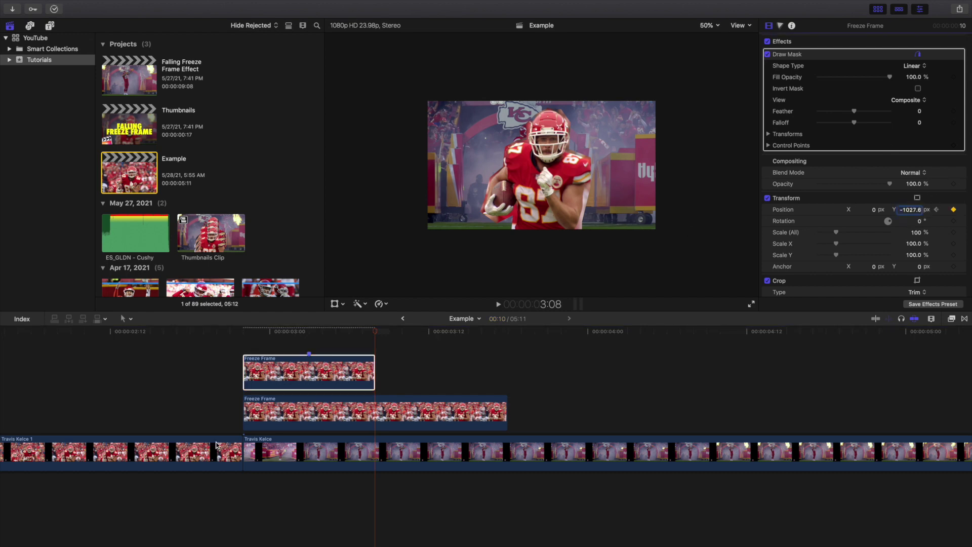
Step: Play back the falling motion, then duplicate the falling copy into a new lane
click(243, 346)
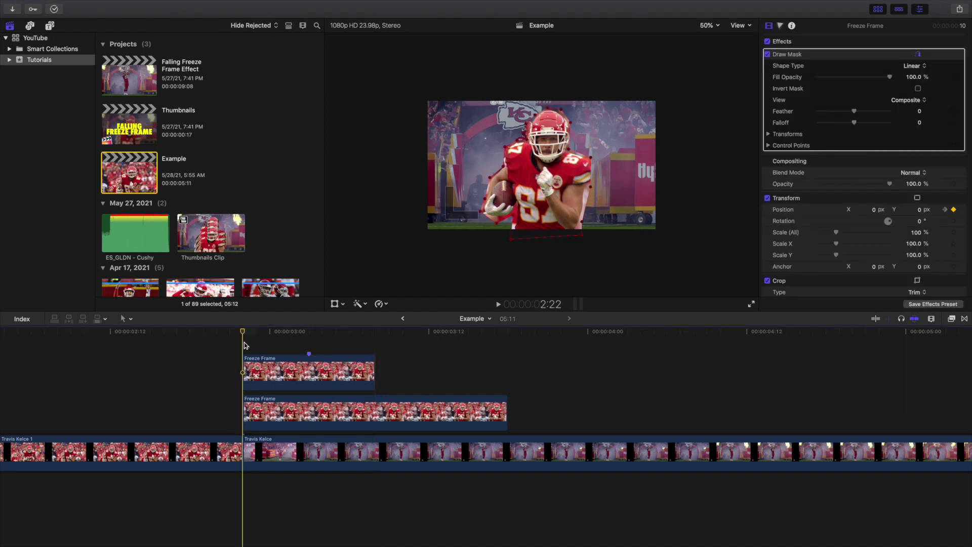
key(space)
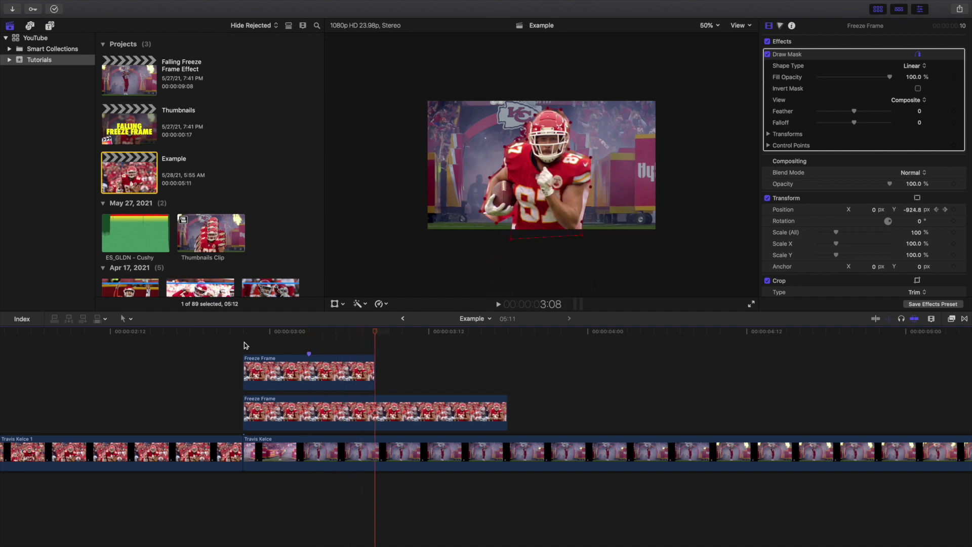
click(243, 345)
click(285, 372)
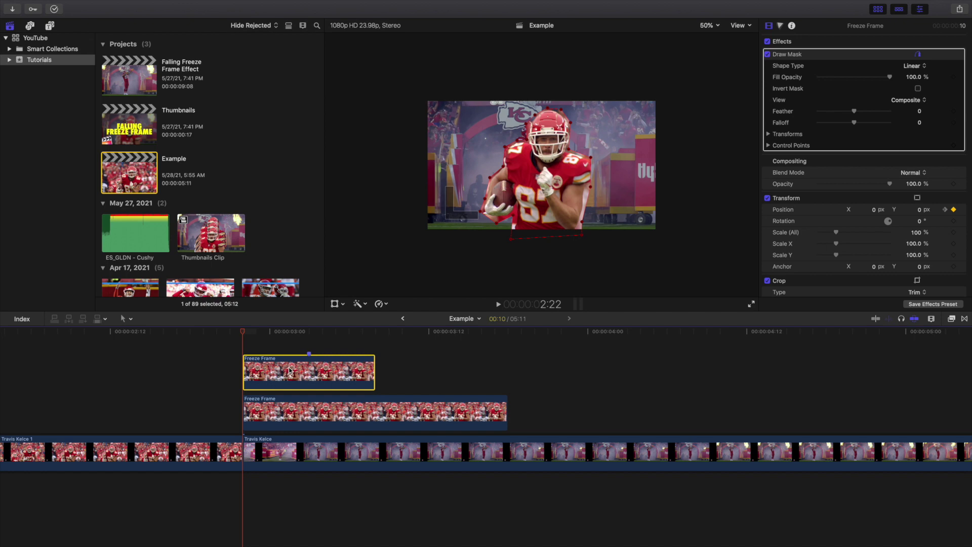
drag(294, 384, 282, 380)
Step: Slide the duplicated falling copy six frames later and step through the staggered fall
scroll(283, 379, up, 3)
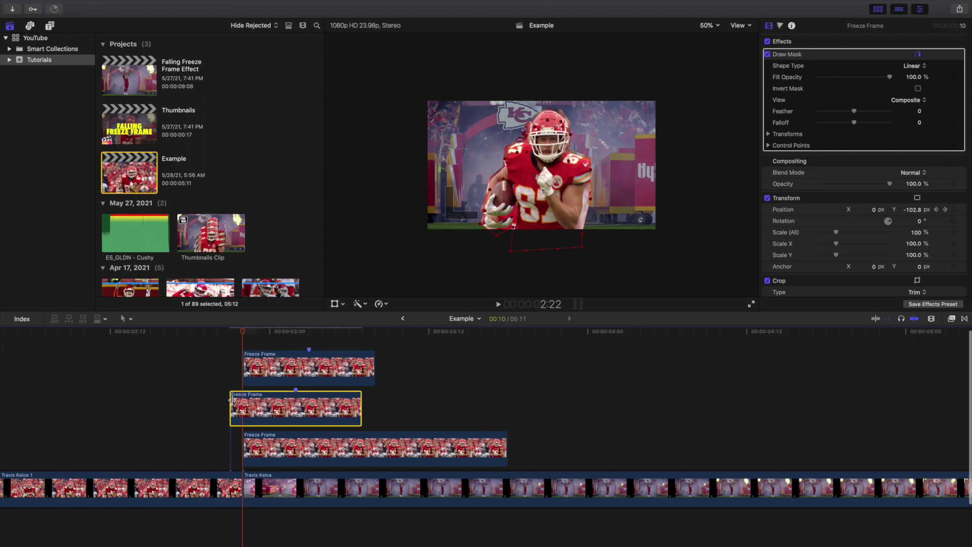
drag(267, 407, 348, 407)
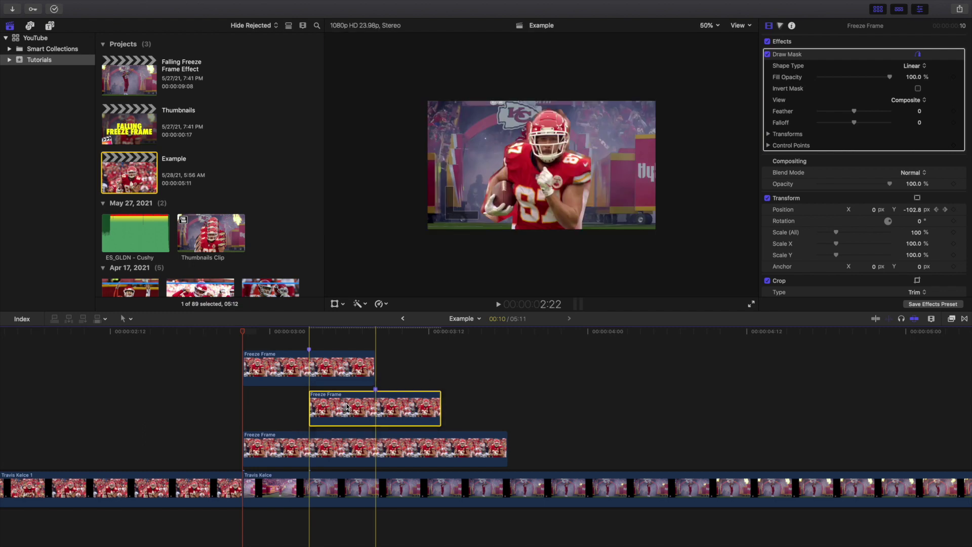
click(241, 348)
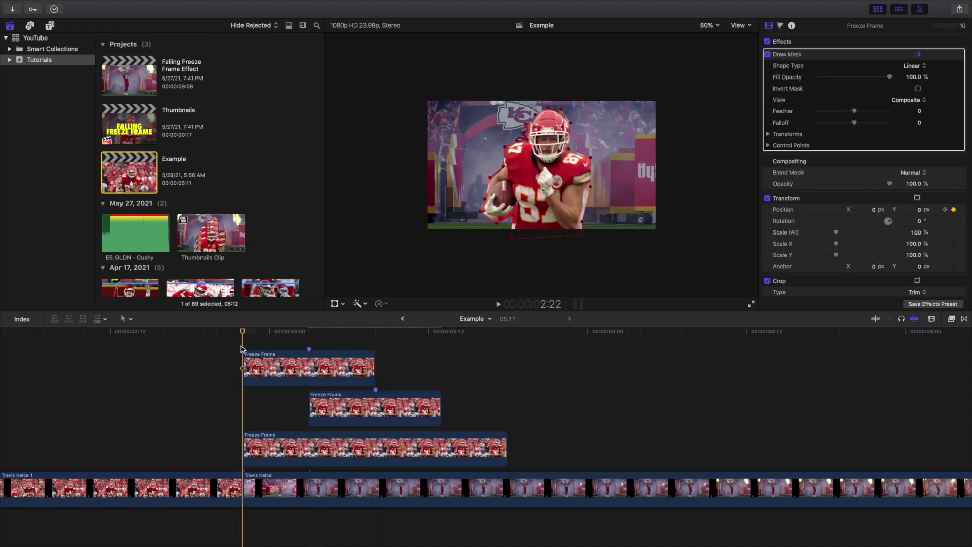
key(Right)
key(Right)
key(Right)
key(Right)
key(Right)
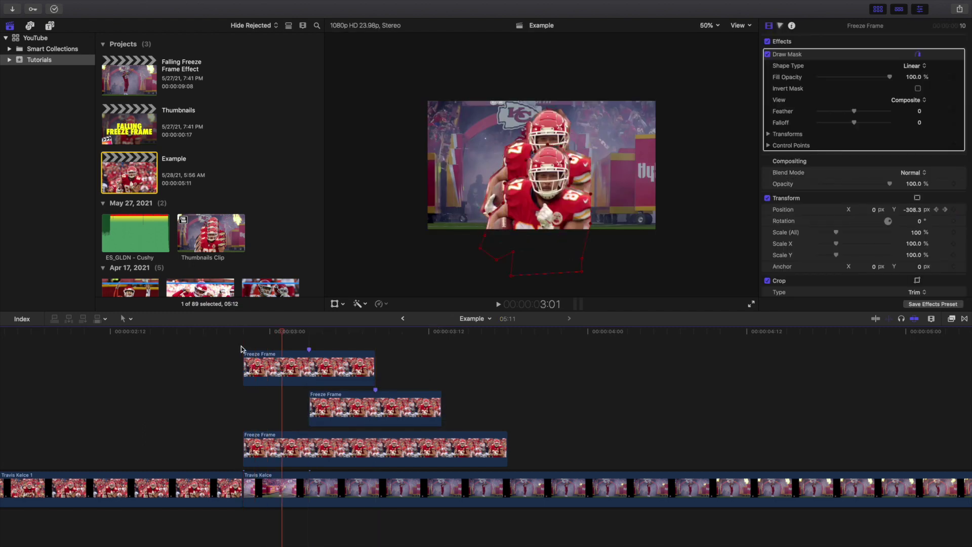
key(Right)
key(Right)
key(Right)
key(Right)
key(Right)
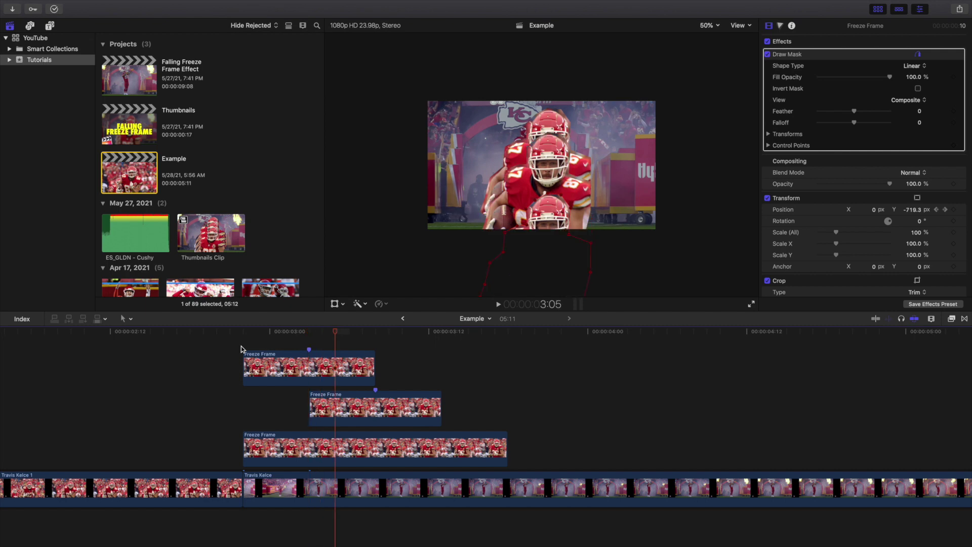
scroll(301, 366, right, 5)
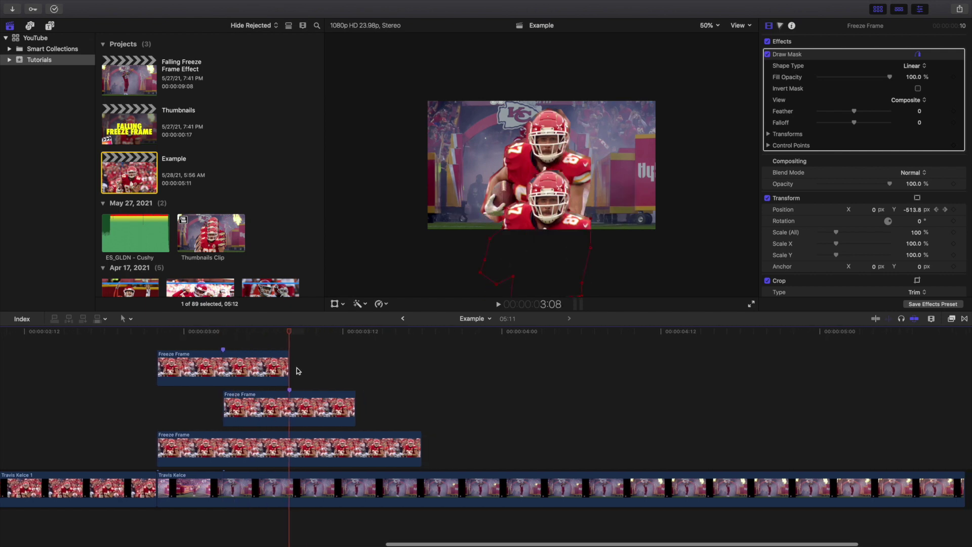
scroll(301, 366, down, 2)
Step: Duplicate the second falling copy into a new lane, offset six frames later
click(282, 371)
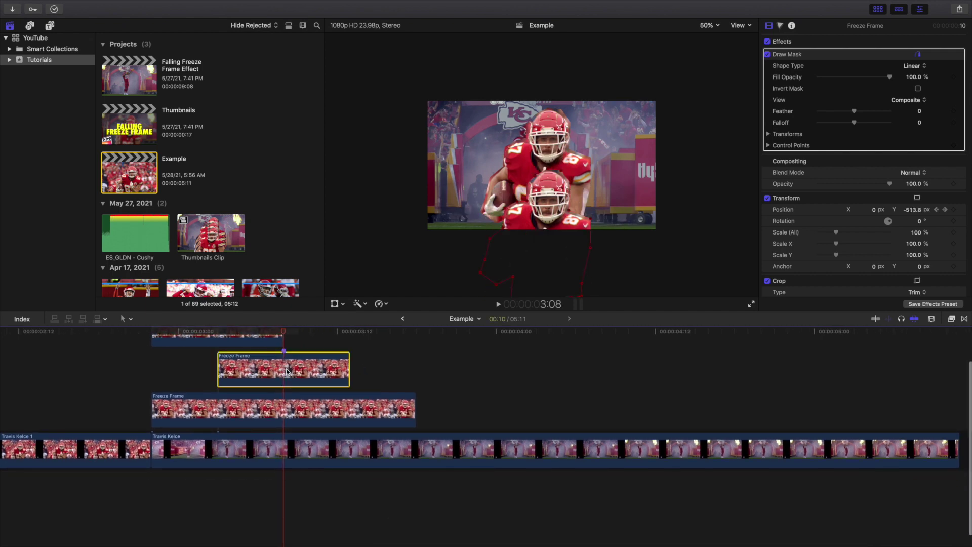
mouse_move(287, 372)
mouse_down()
mouse_move(276, 389)
mouse_move(290, 385)
mouse_up()
drag(232, 409, 320, 409)
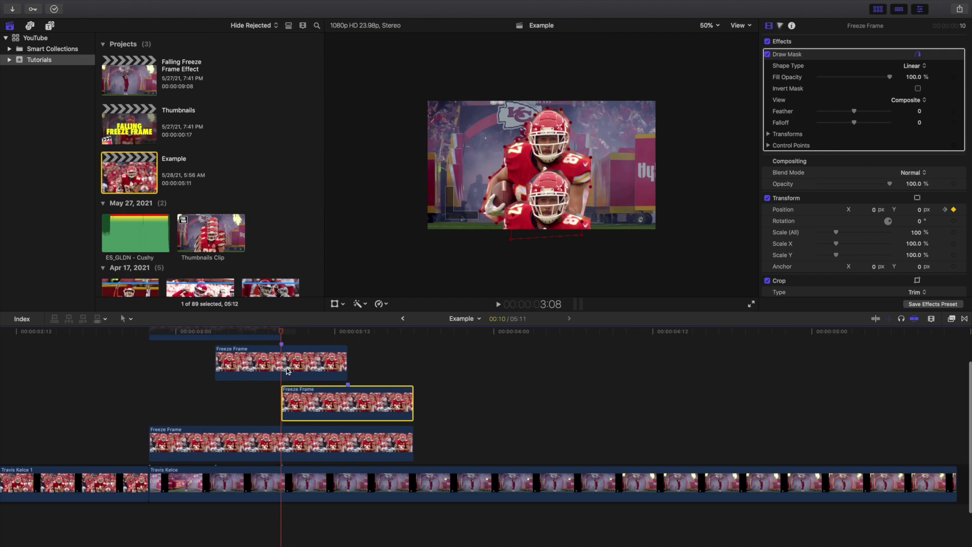
scroll(303, 399, right, 5)
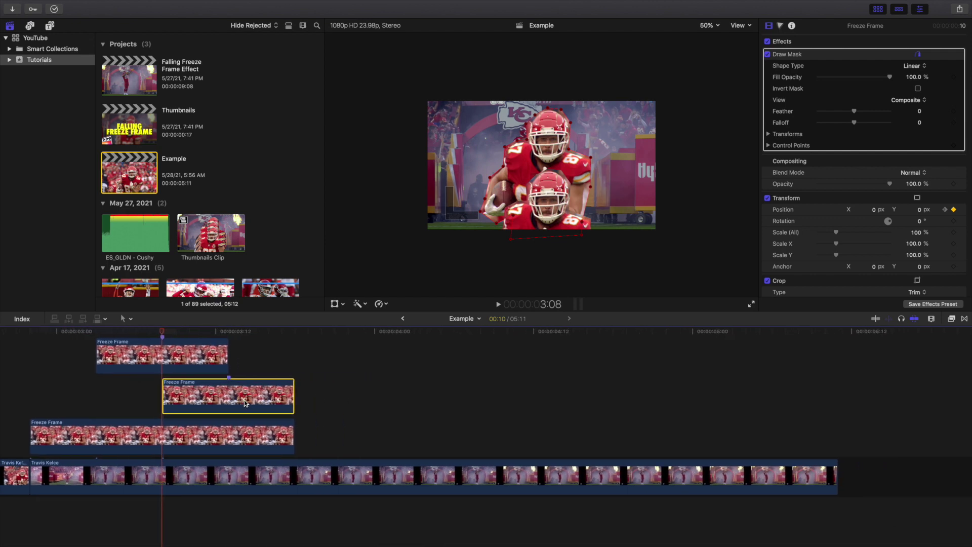
drag(243, 406, 356, 403)
Step: Disable the long underlying Freeze Frame clip with V
click(157, 434)
scroll(141, 425, up, 5)
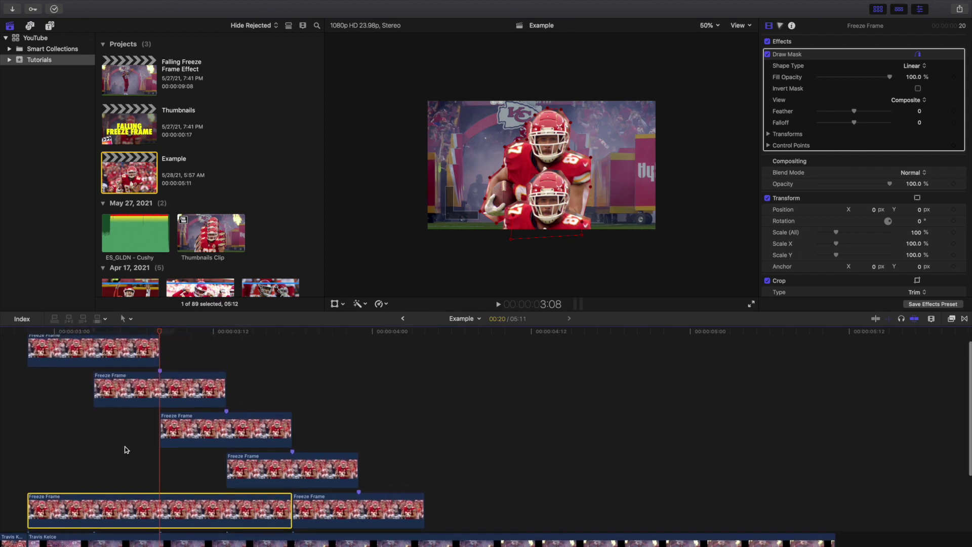
scroll(133, 480, down, 3)
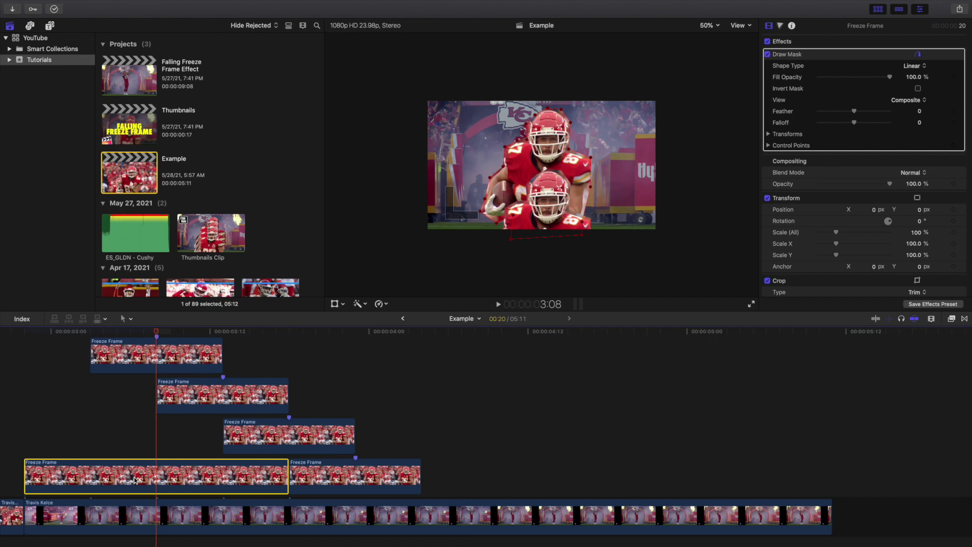
key(v)
Step: Play the staggered falling cascade from the start and step through it frame by frame
click(23, 392)
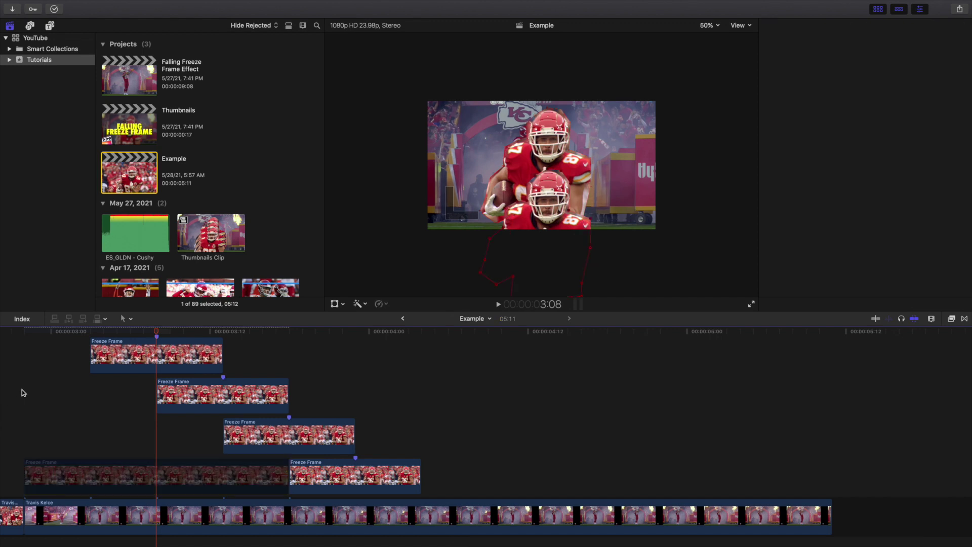
key(space)
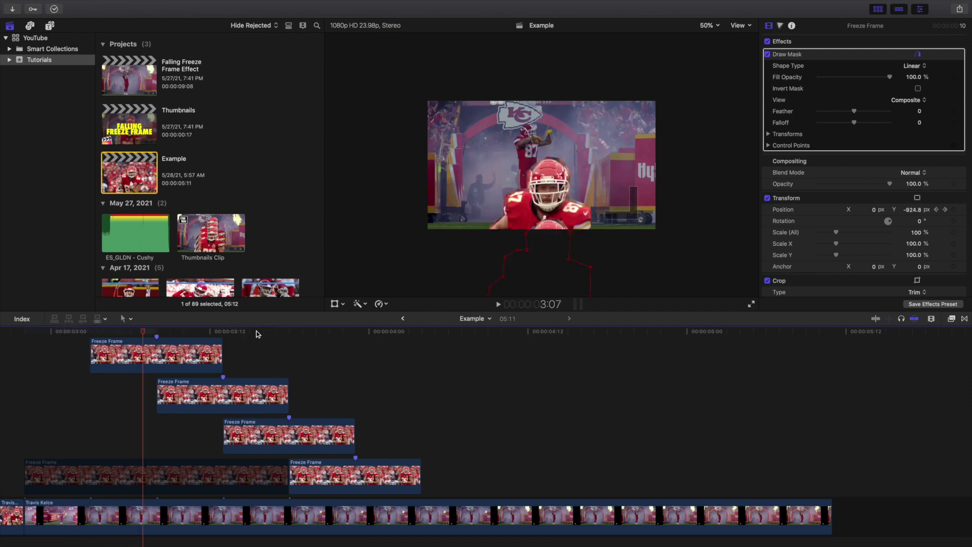
scroll(168, 413, left, 5)
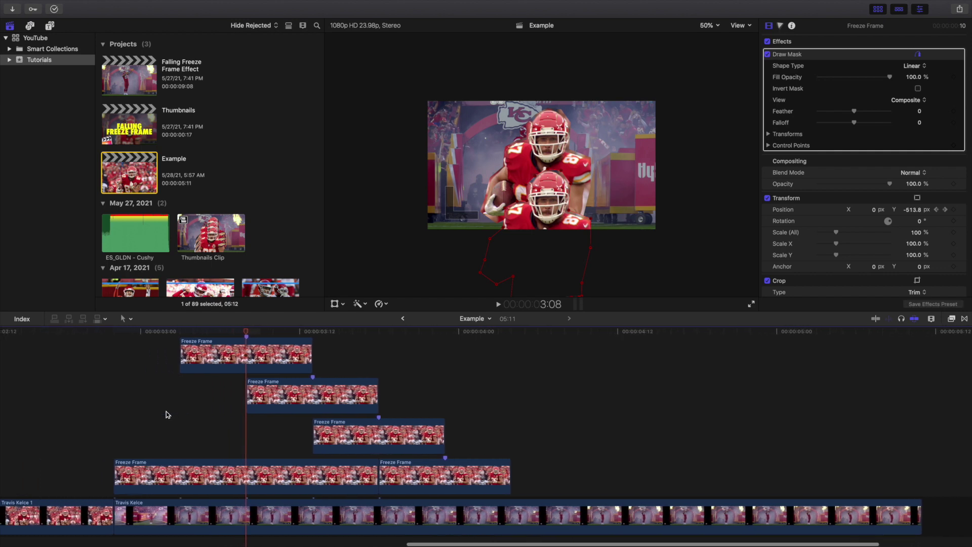
scroll(193, 413, down, 3)
scroll(228, 413, right, 5)
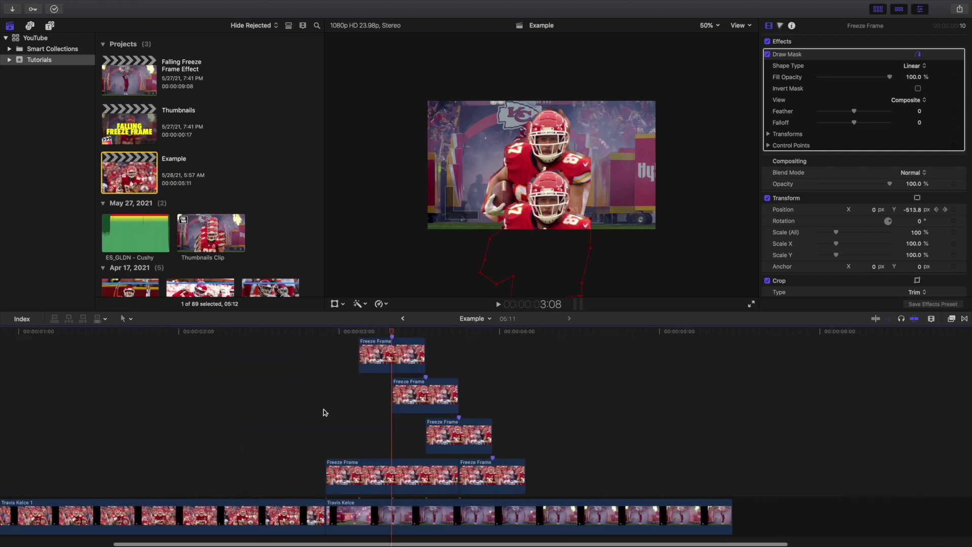
click(280, 411)
scroll(281, 411, up, 5)
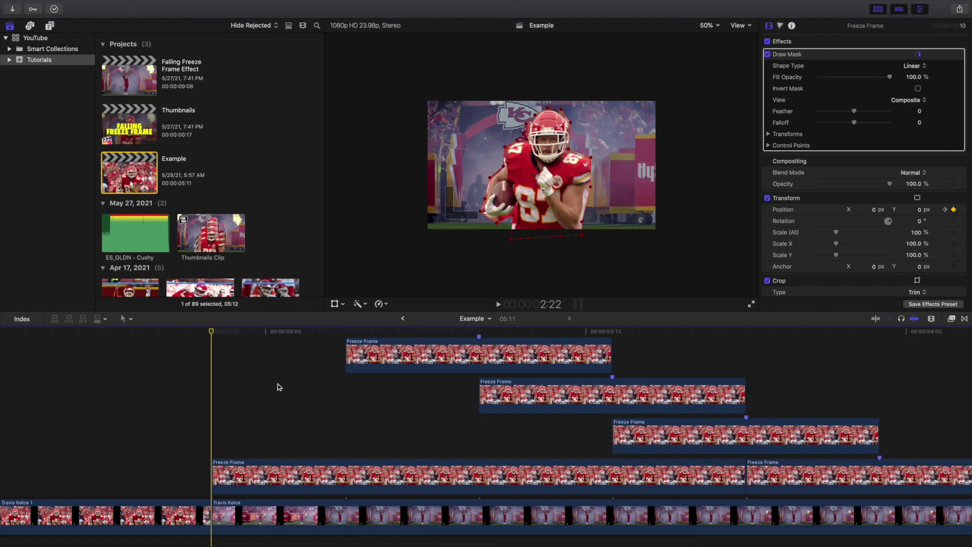
key(Right)
key(Right)
key(Right)
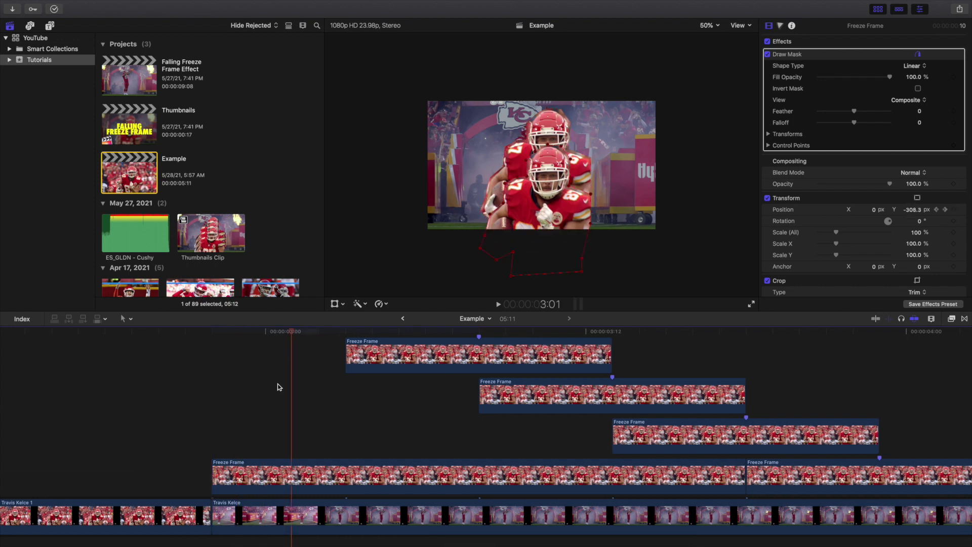
key(Right)
key(Right)
scroll(277, 387, up, 3)
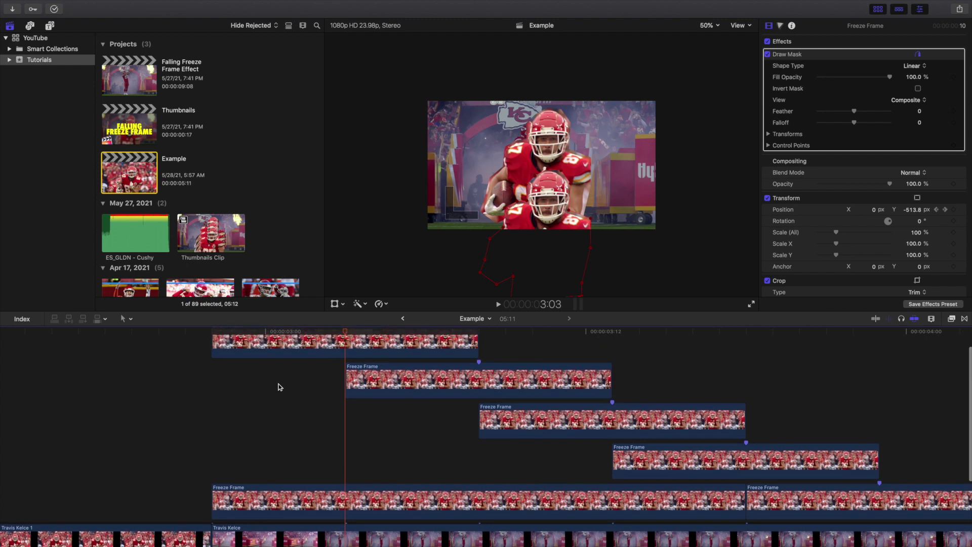
click(218, 345)
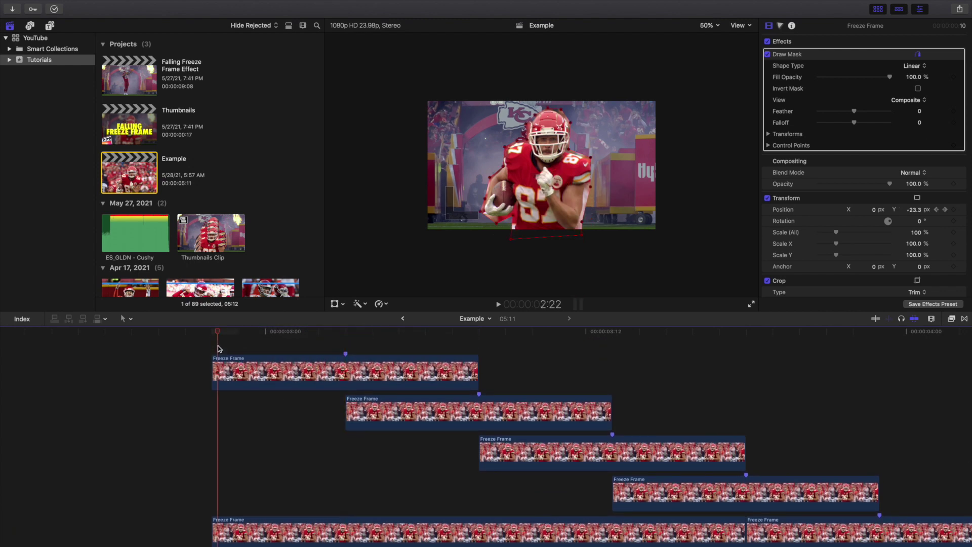
click(213, 349)
key(Right)
key(Right)
key(Right)
key(Right)
key(Right)
key(Right)
key(Right)
key(Right)
key(Right)
key(Right)
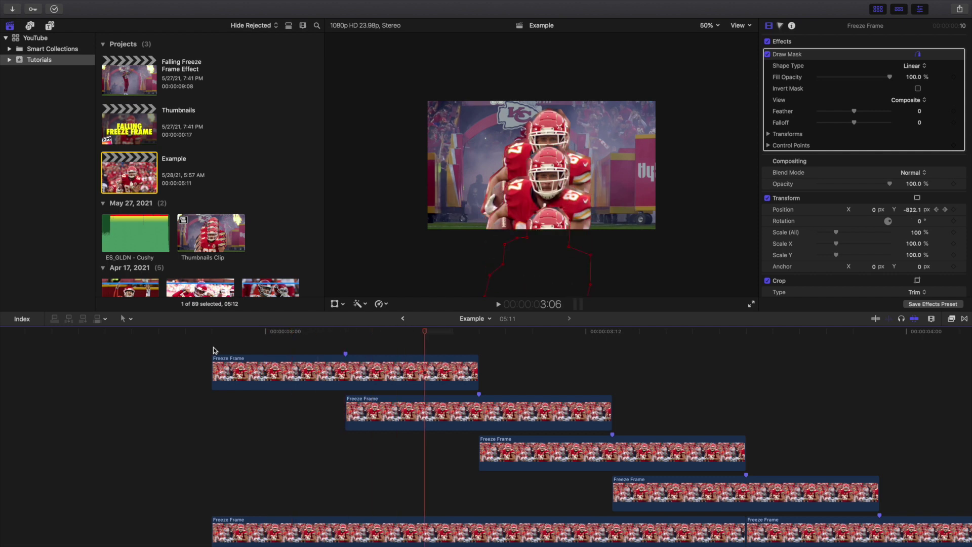
key(Right)
key(Right)
key(Right)
key(Right)
key(Right)
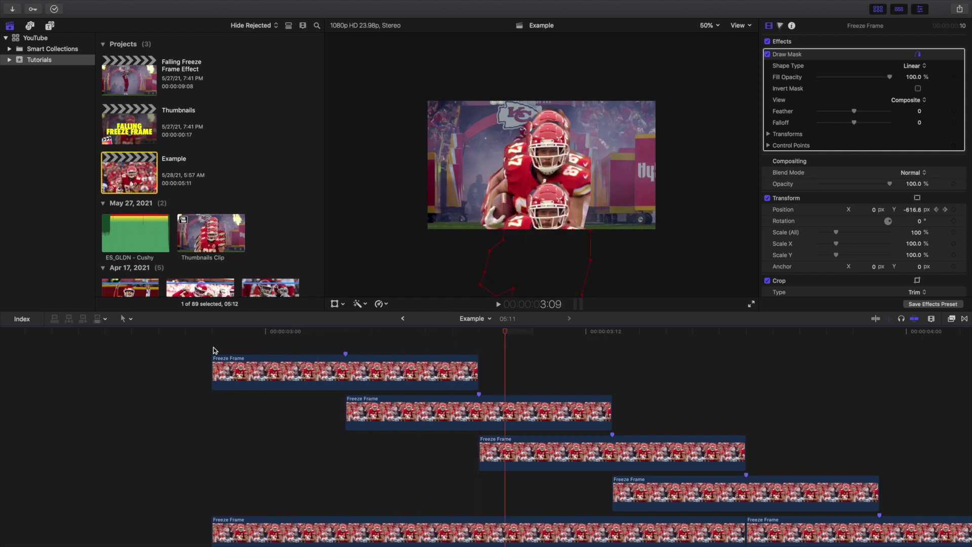
key(Right)
key(Right)
key(Right)
key(Right)
key(Right)
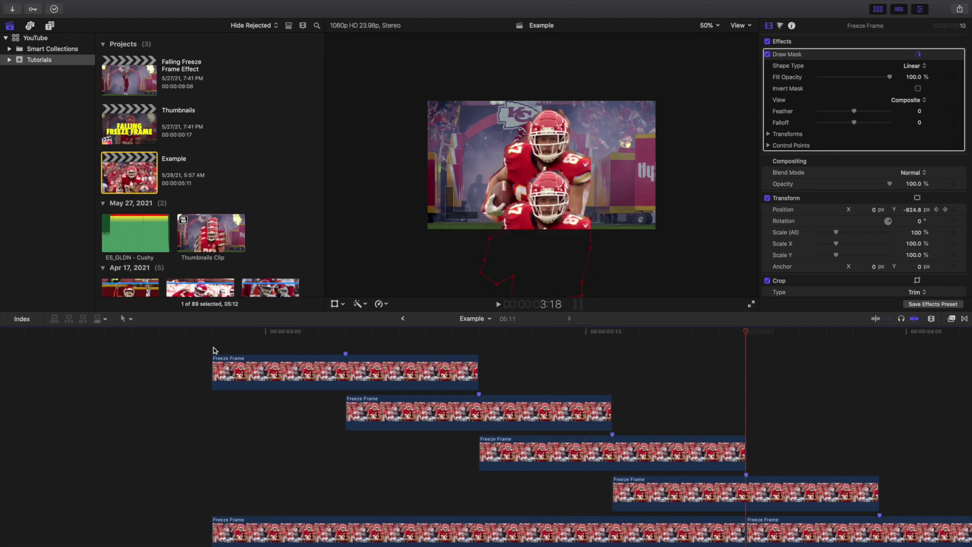
key(Right)
key(Right)
key(Right)
key(Right)
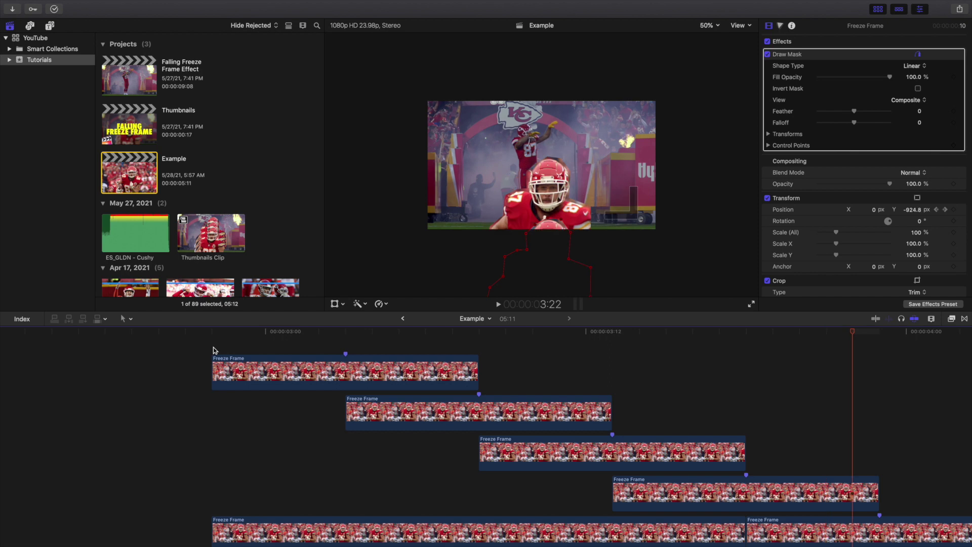
key(Right)
key(Right)
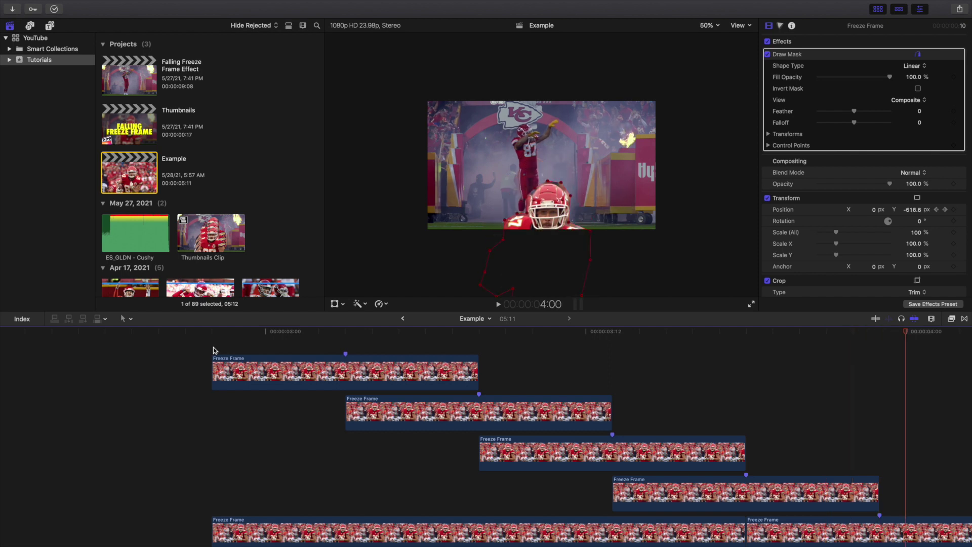
key(Right)
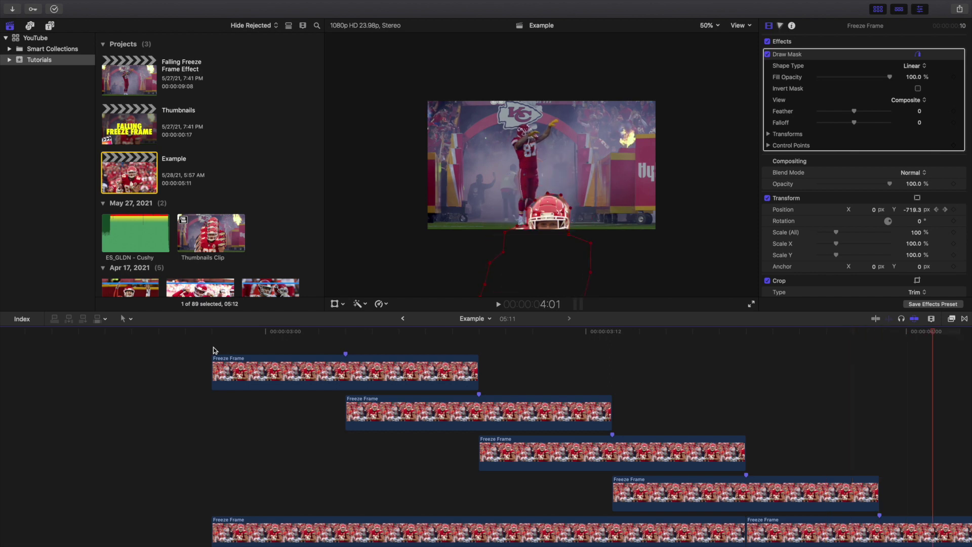
scroll(230, 345, down, 2)
scroll(233, 344, right, 5)
key(Right)
key(Right)
key(Right)
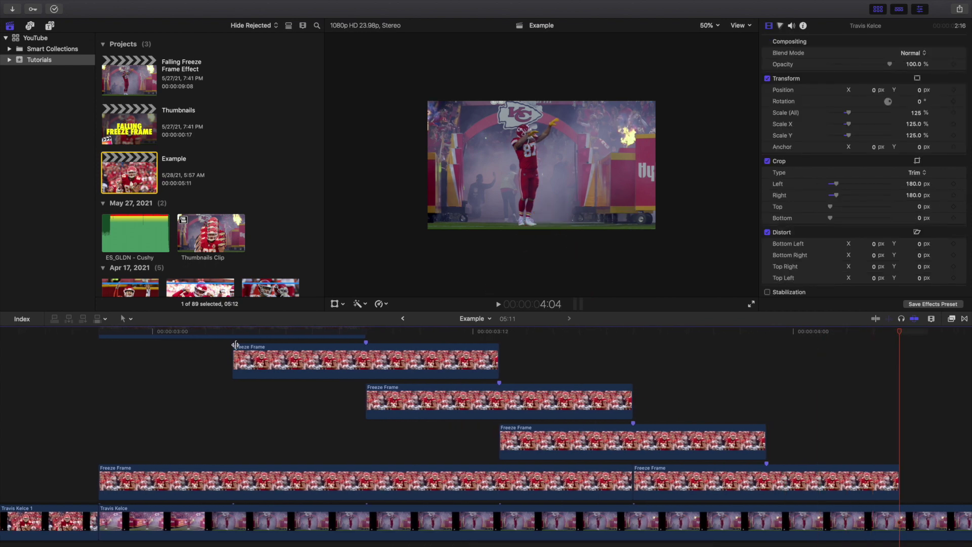
key(super+minus)
scroll(210, 388, down, 2)
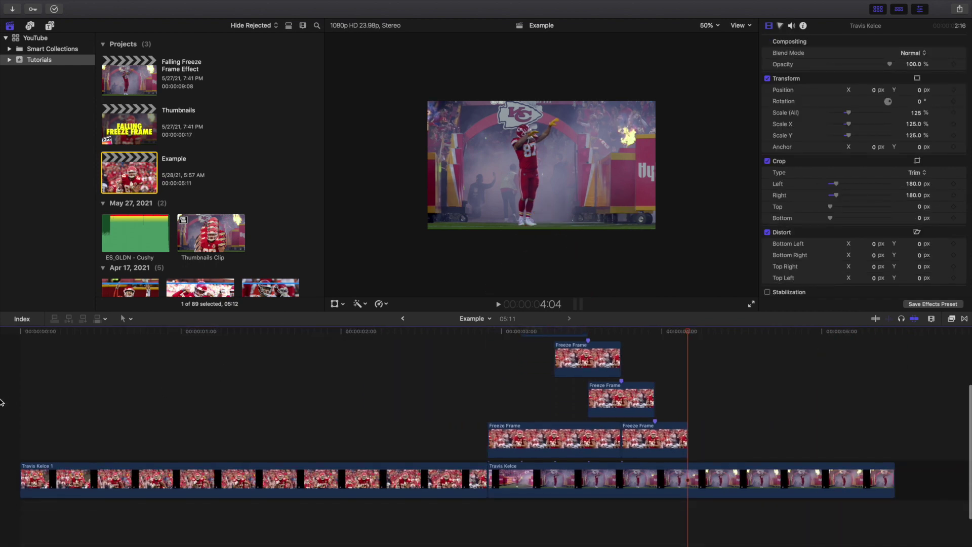
key(Home)
key(space)
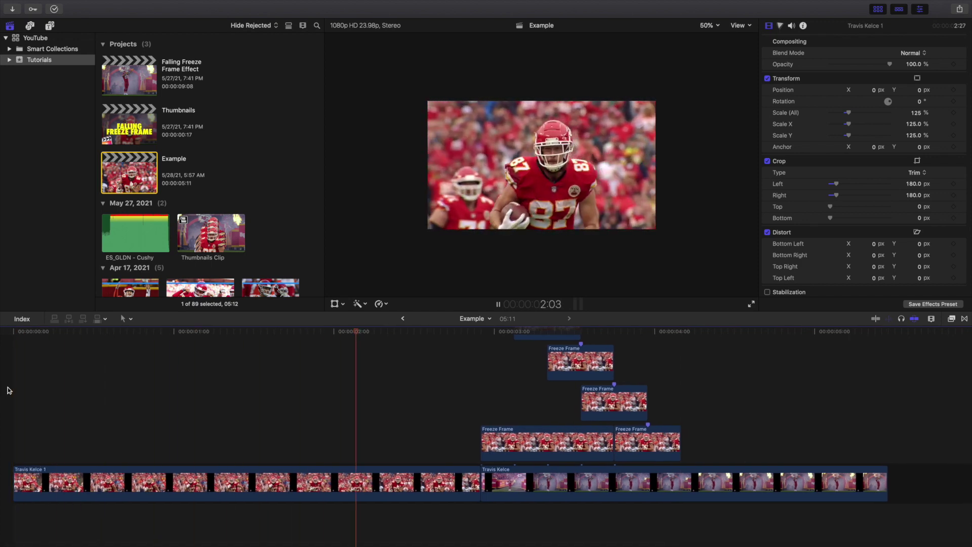
key(Home)
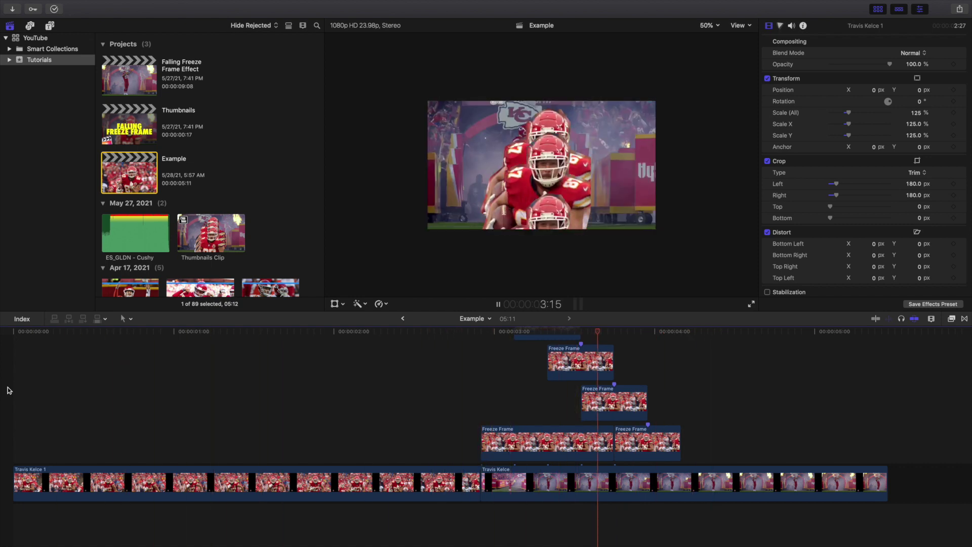
key(Home)
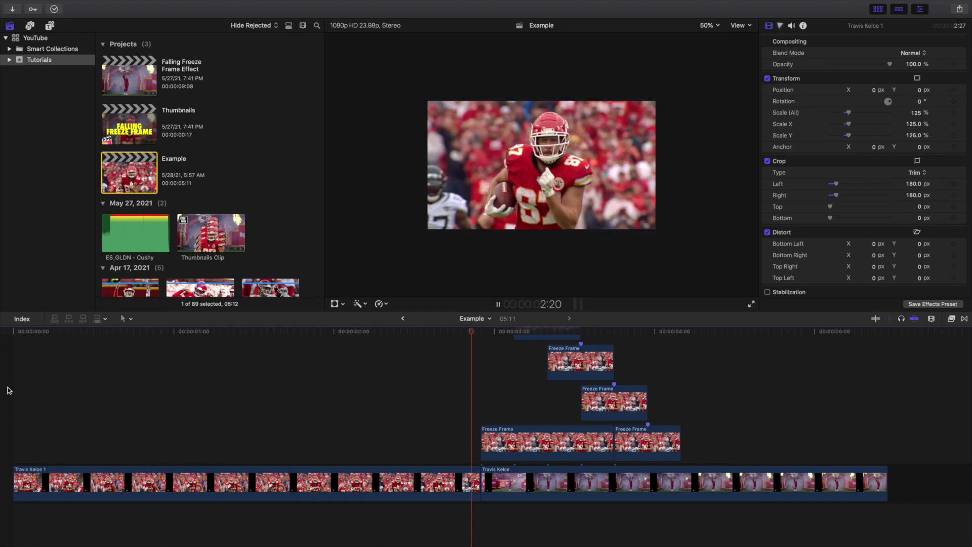
key(Home)
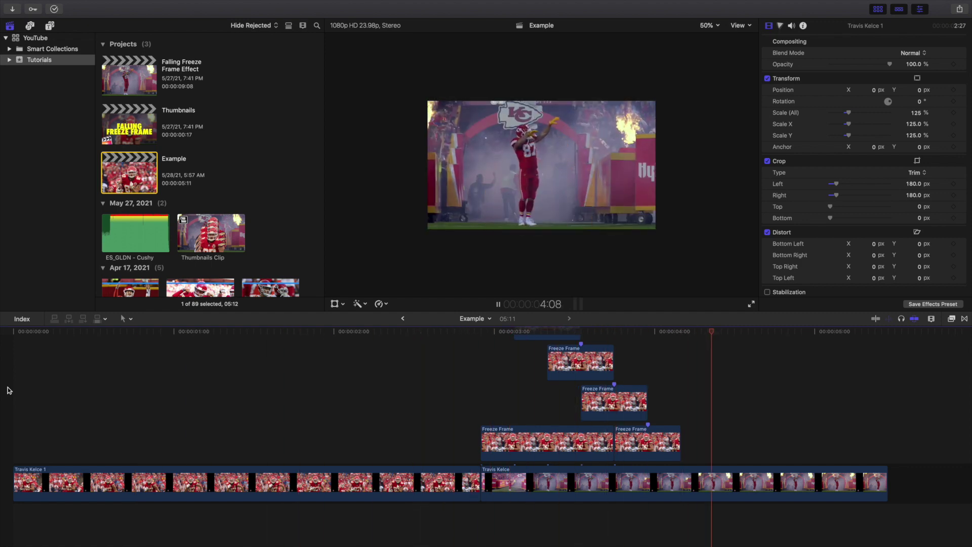
key(space)
key(Home)
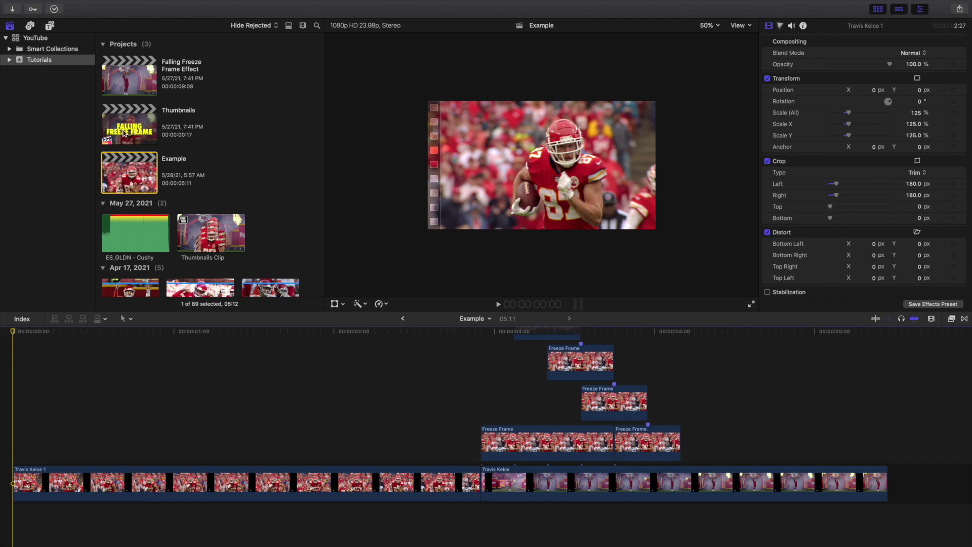
double_click(133, 93)
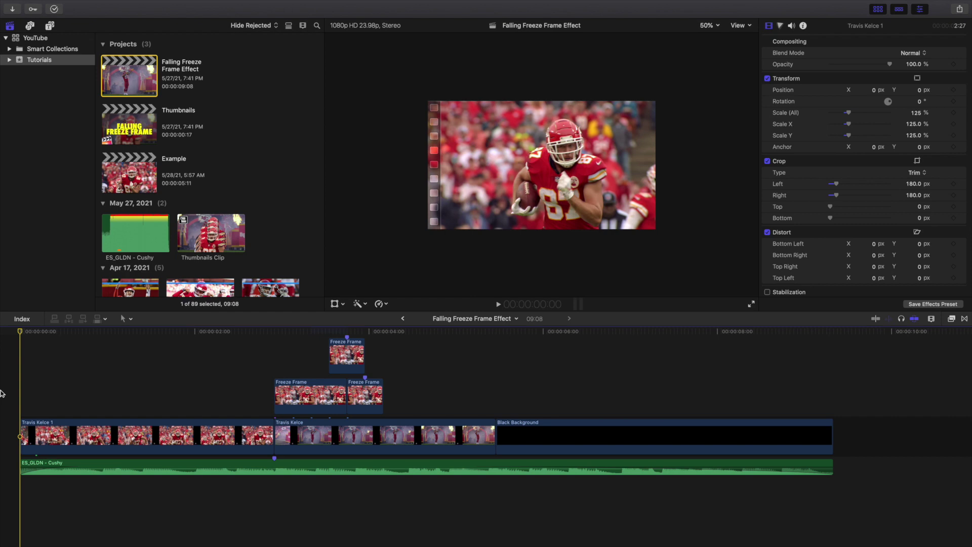
Step: Play the Falling Freeze Frame Effect project, replay the freeze-frame section, then stop
key(space)
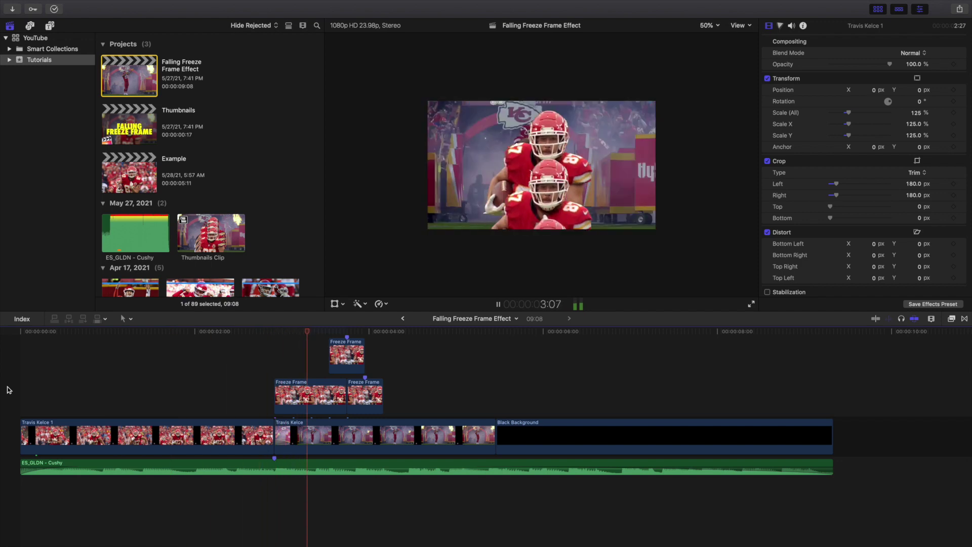
click(133, 373)
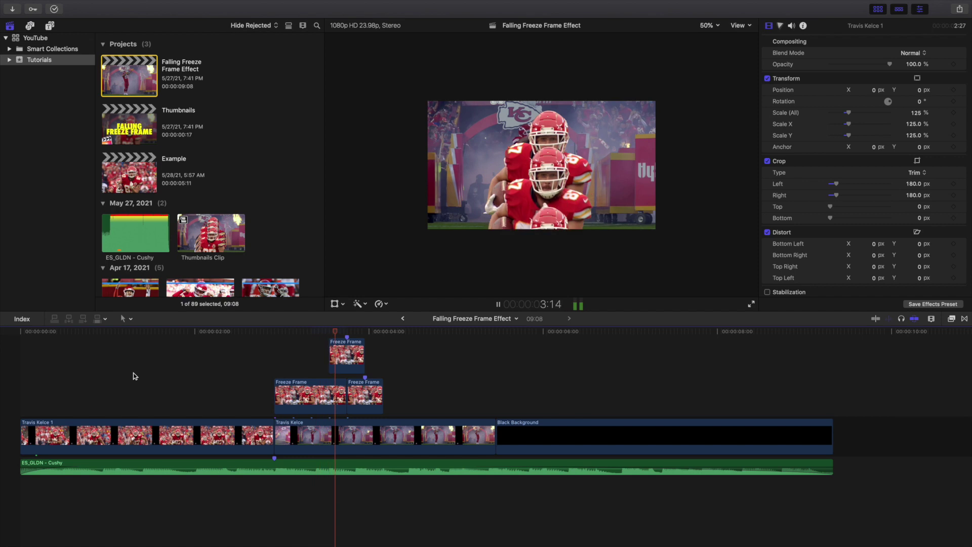
key(space)
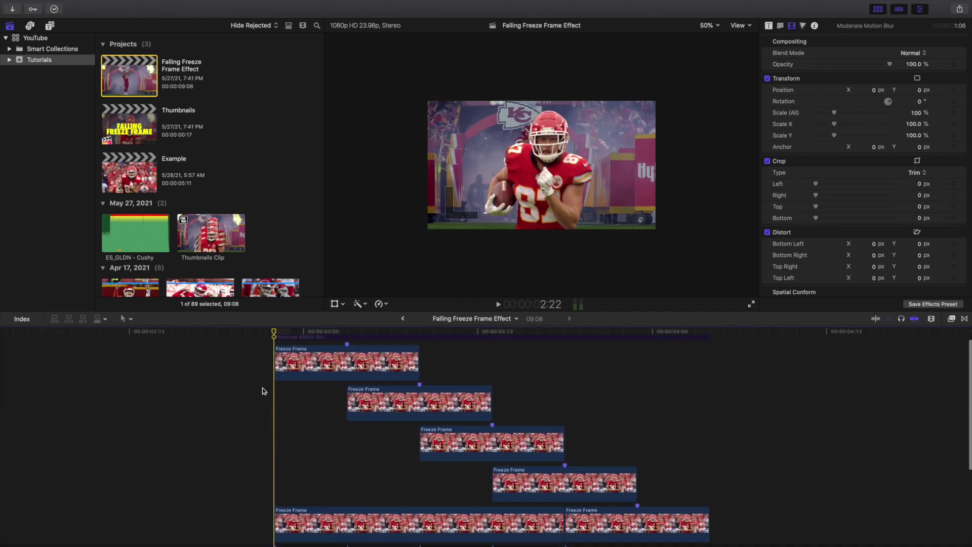
scroll(320, 531, down, 2)
click(307, 517)
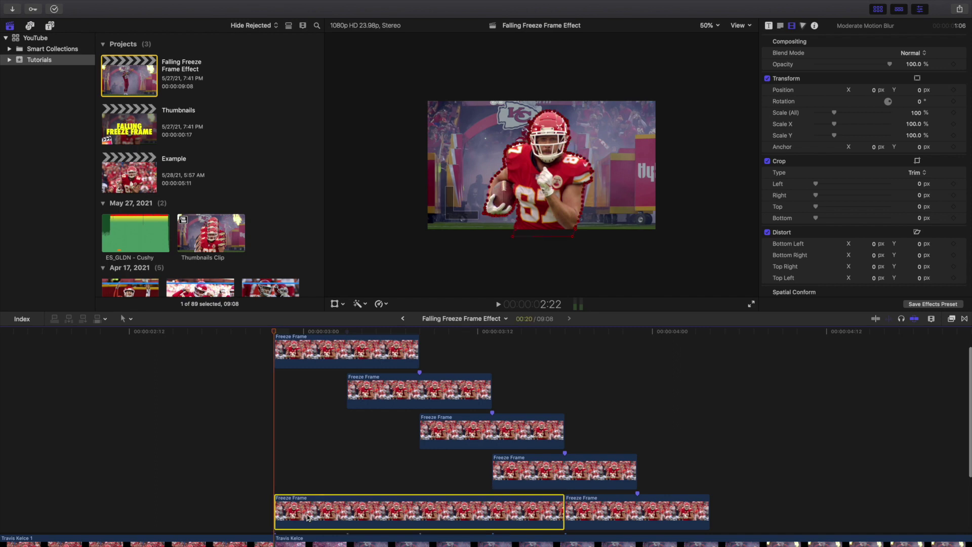
click(311, 355)
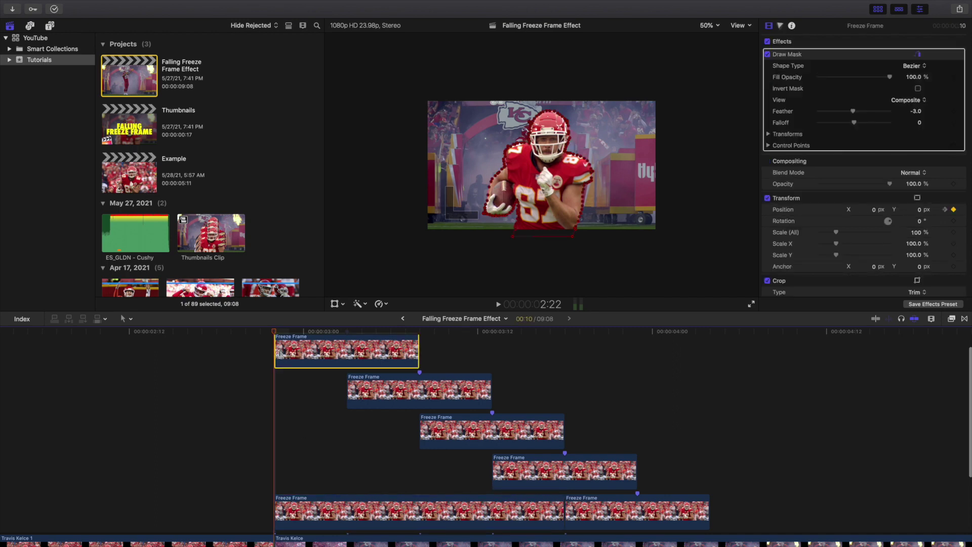
click(272, 344)
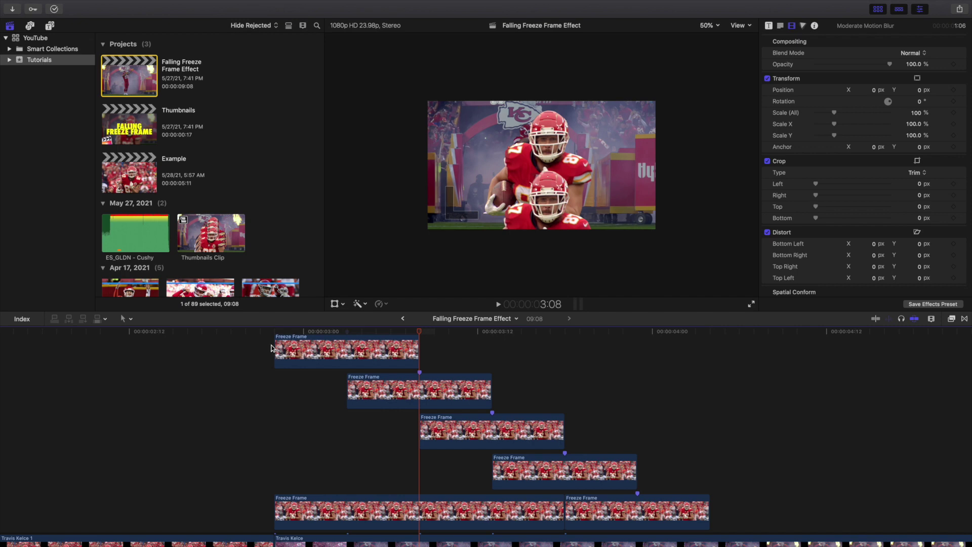
click(274, 385)
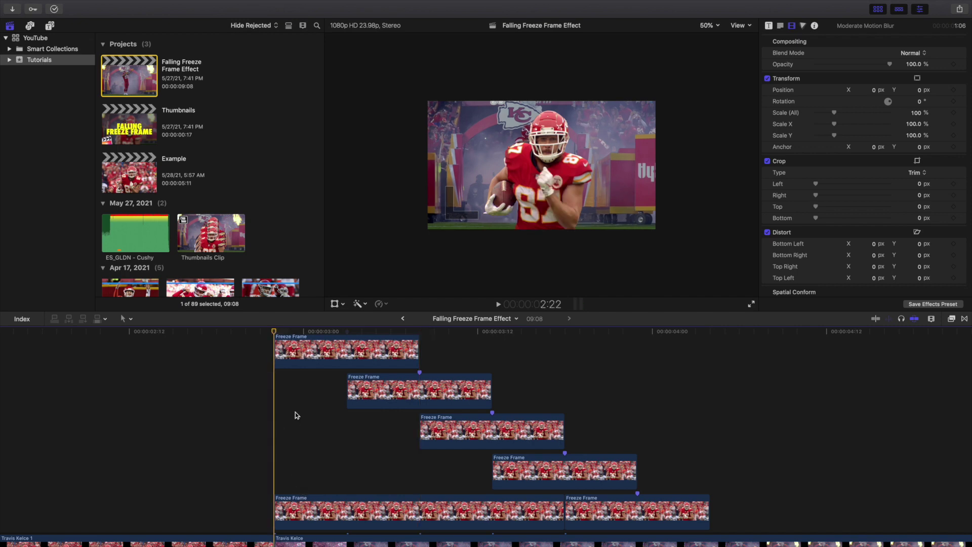
key(space)
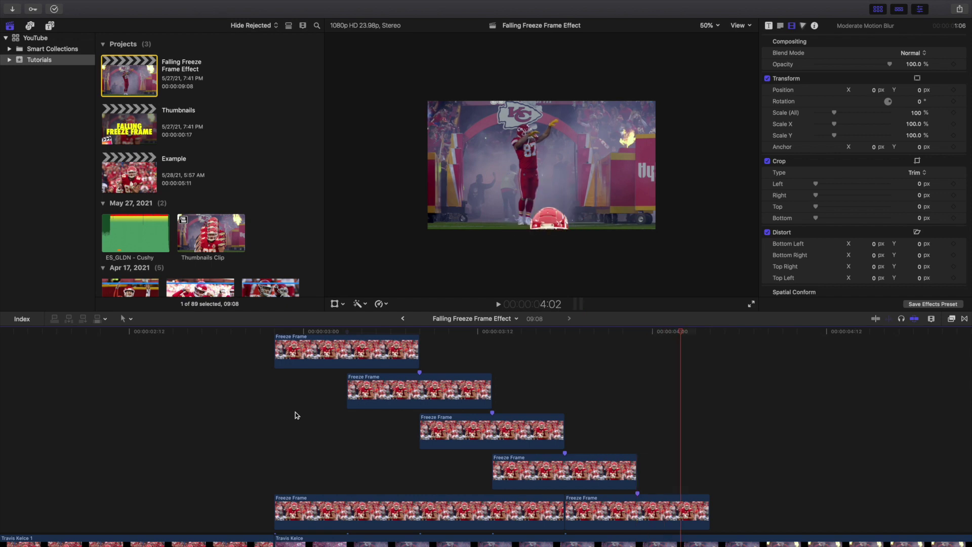
click(298, 411)
scroll(317, 399, up, 2)
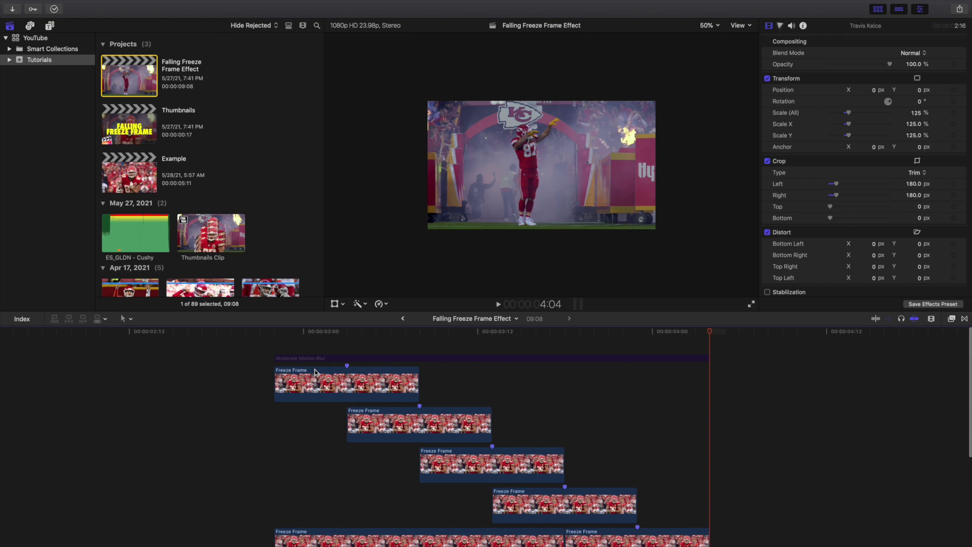
Step: Fit the project in the timeline, play it, and step frame by frame through the freezes
key(shift+z)
scroll(282, 427, down, 3)
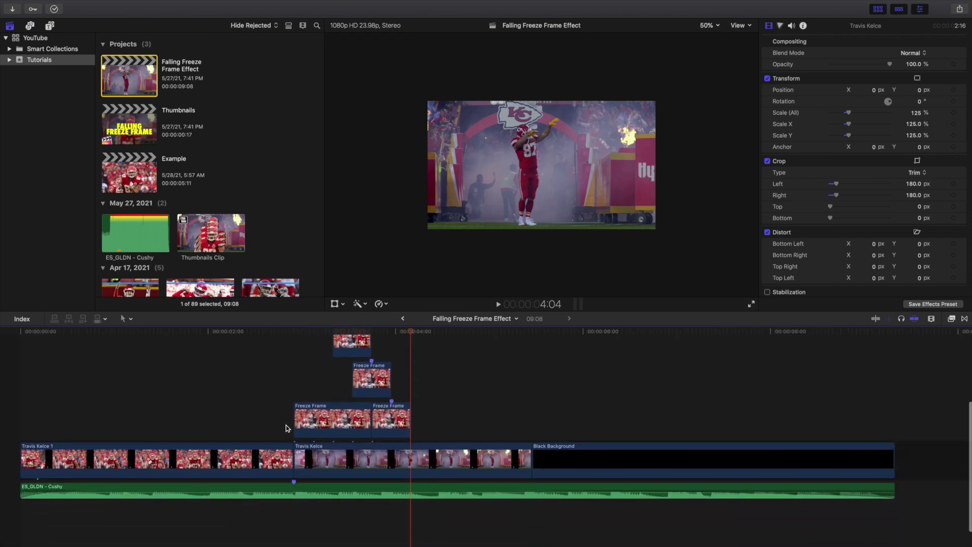
click(19, 412)
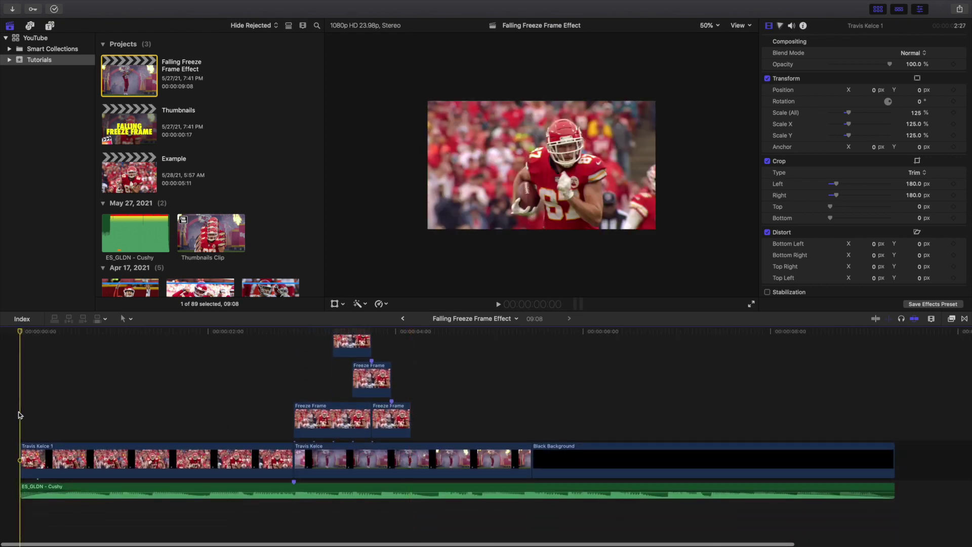
key(space)
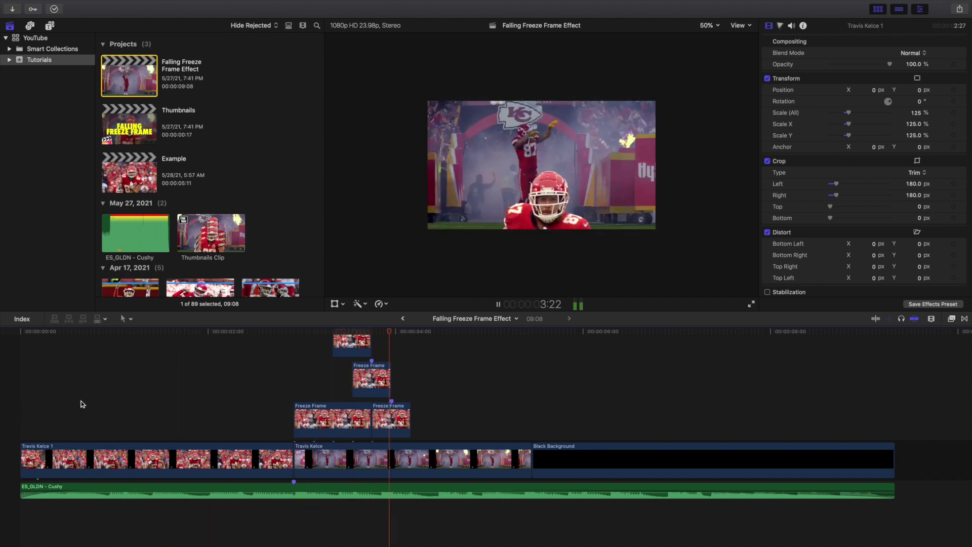
key(space)
click(292, 375)
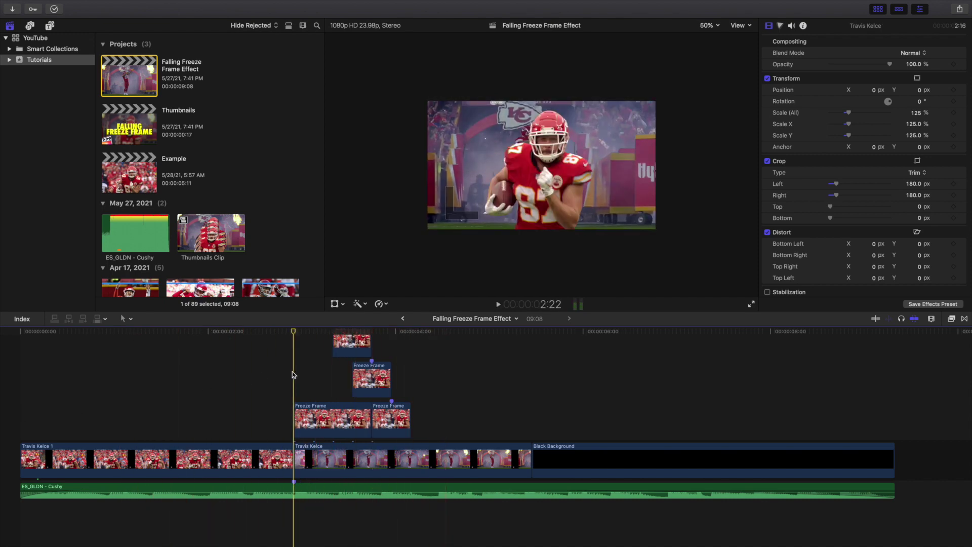
key(Right)
key(Right)
key(Right)
key(Right)
key(Right)
key(Right)
key(Right)
key(Right)
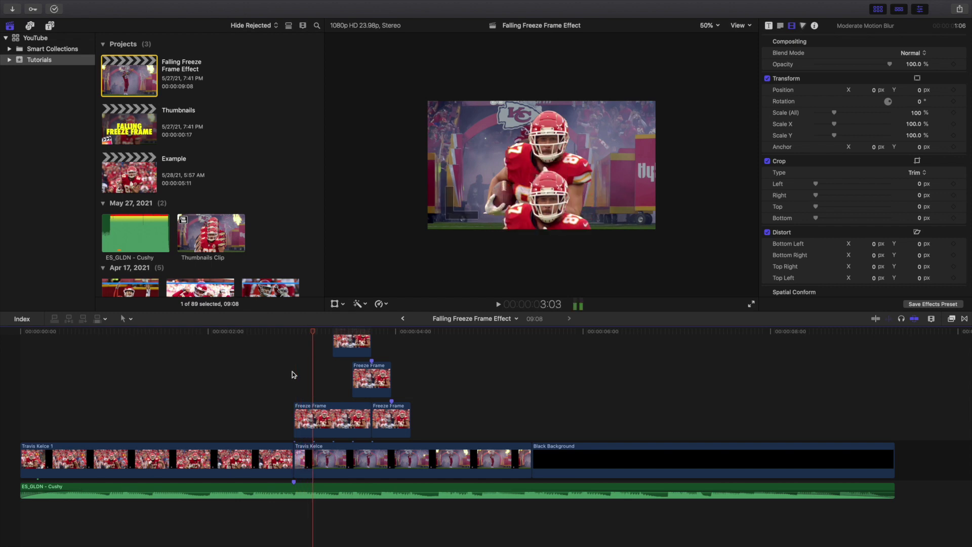
key(Right)
key(Right)
key(Right)
key(Right)
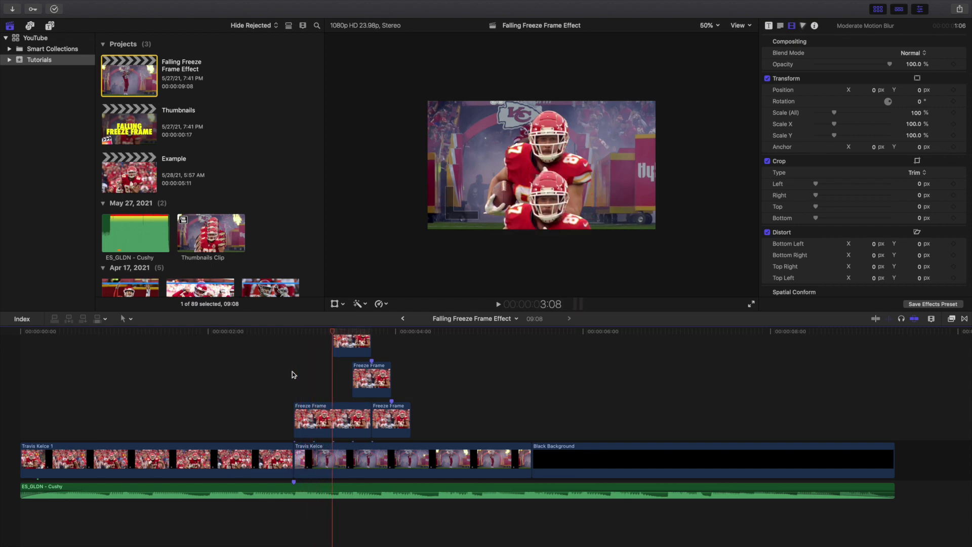
Step: Return to the project start and set the viewer zoom to Fit
key(Home)
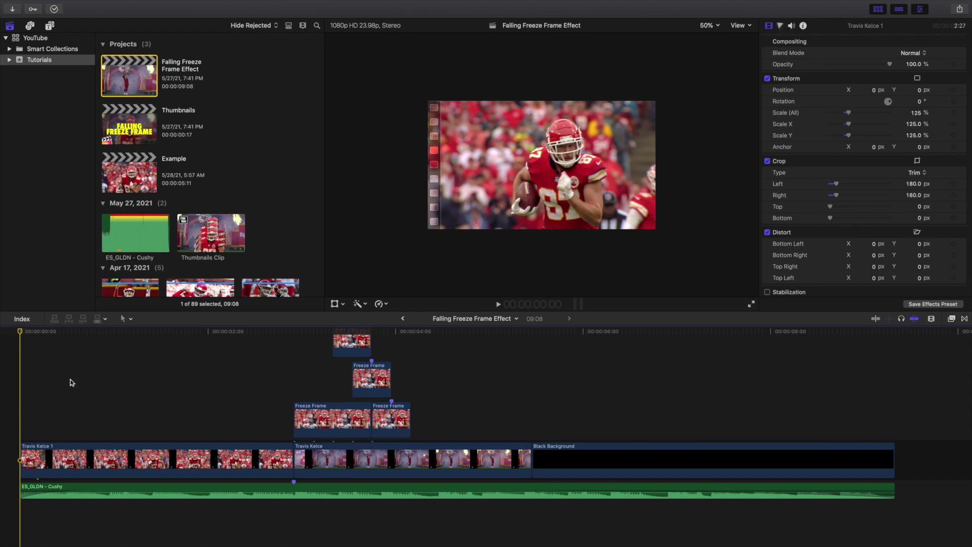
click(709, 26)
click(713, 35)
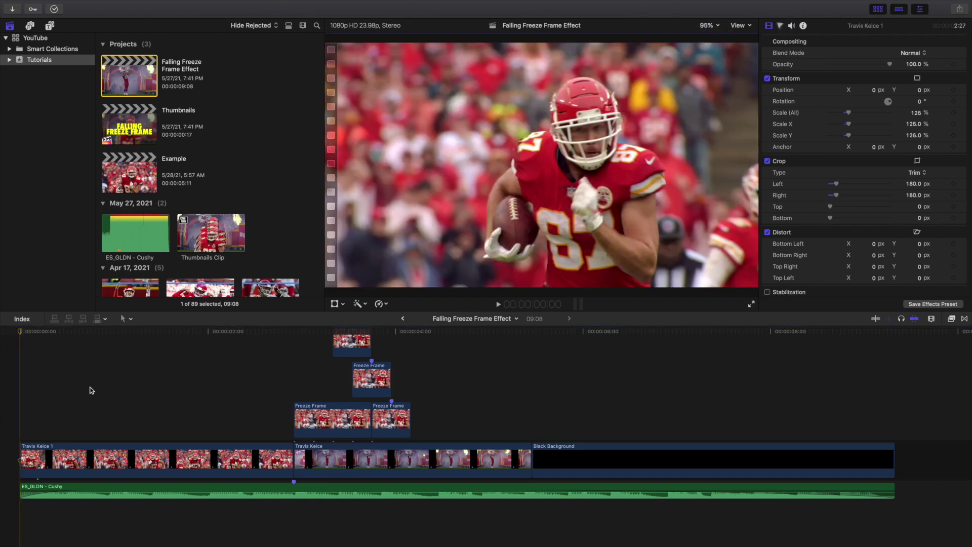
click(12, 416)
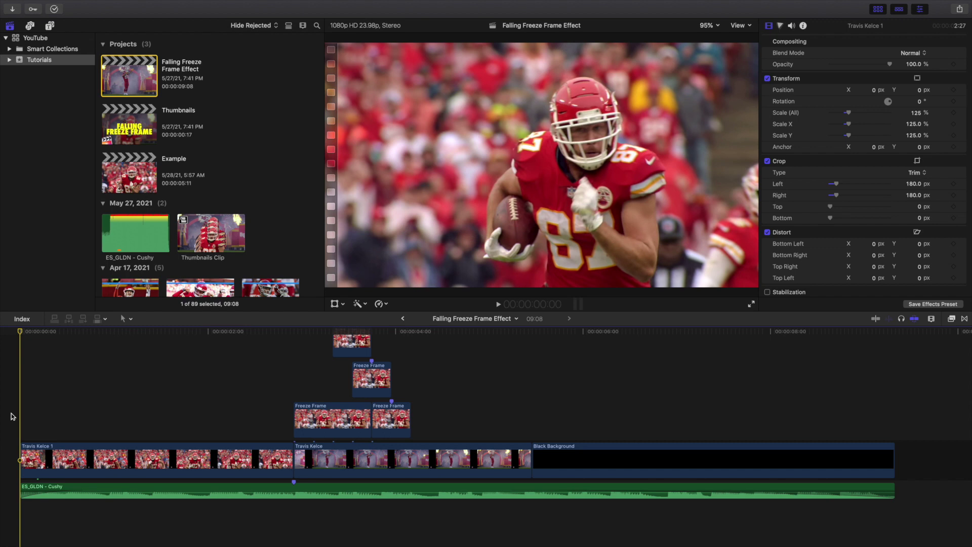
key(space)
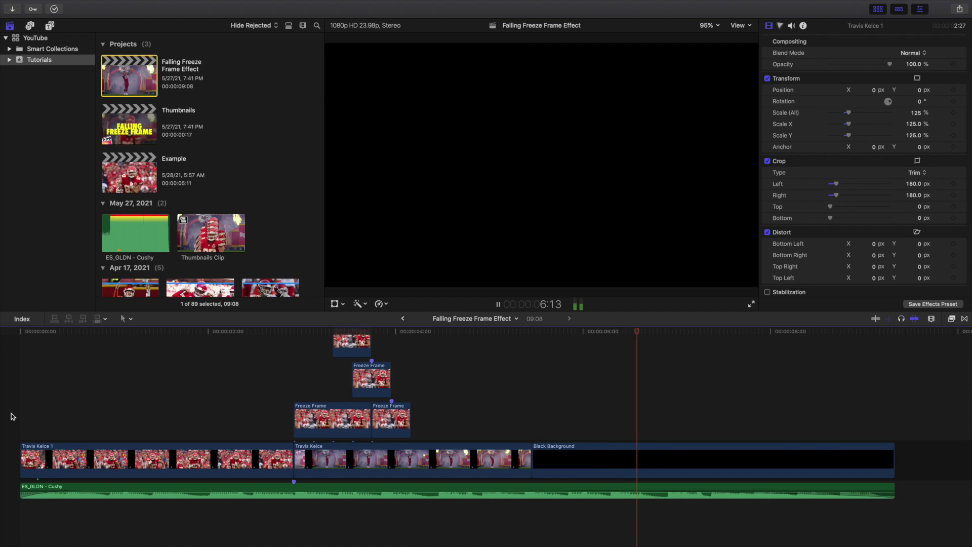
key(Home)
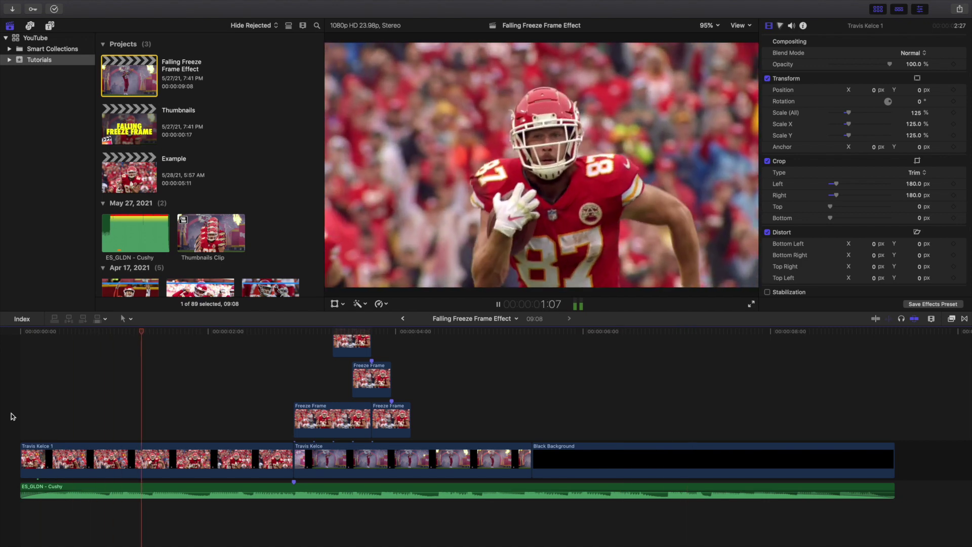